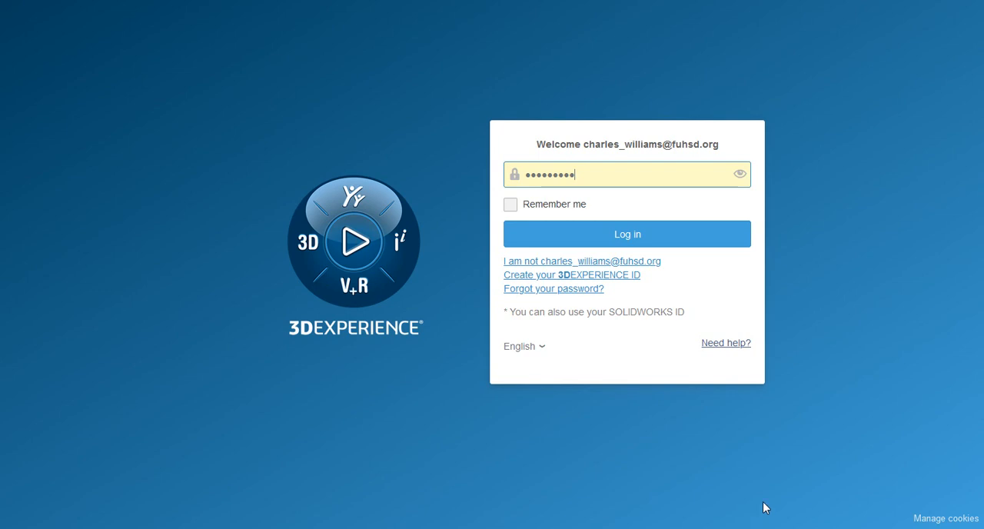
Step: Log in to the 3DEXPERIENCE platform and launch xDesign from the favorite apps
{"action": "left_click", "coordinate": [602, 239]}
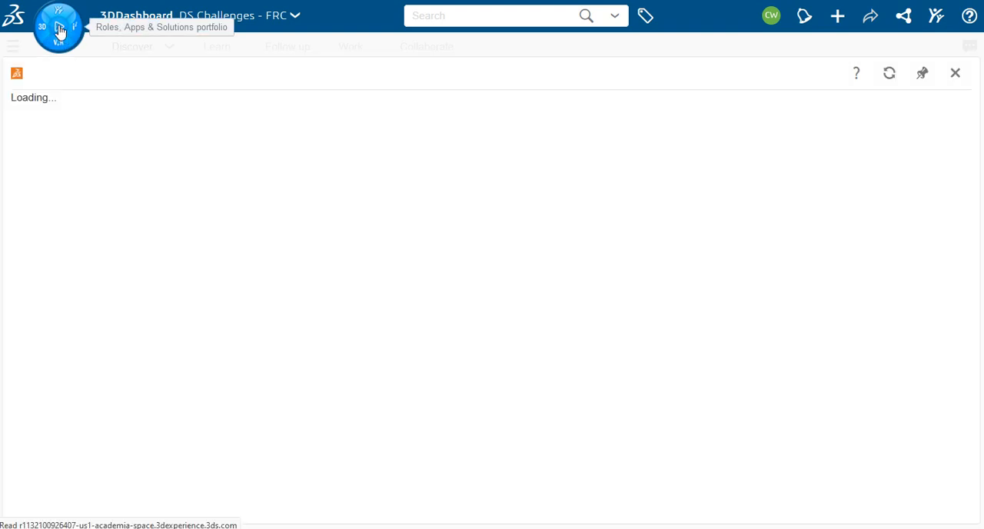
{"action": "left_click", "coordinate": [60, 31]}
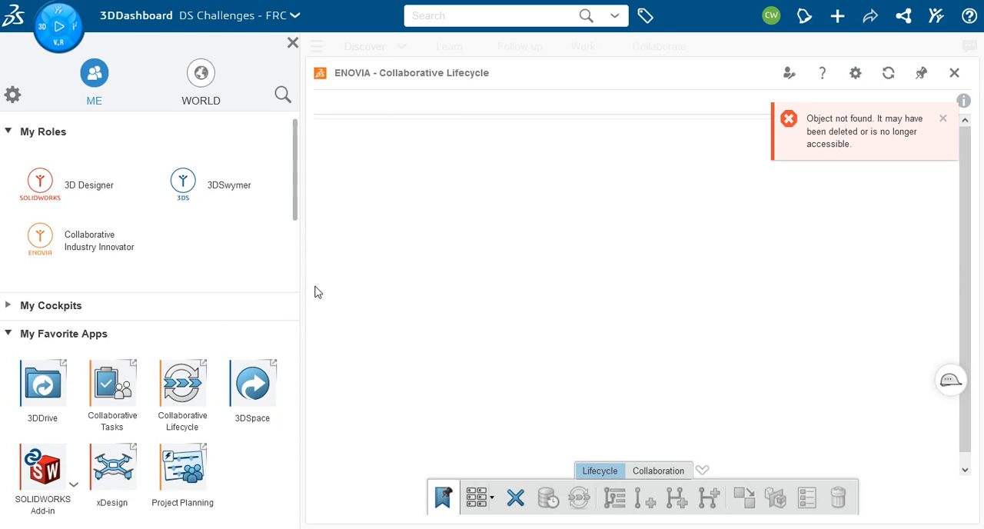
{"action": "left_click", "coordinate": [96, 467]}
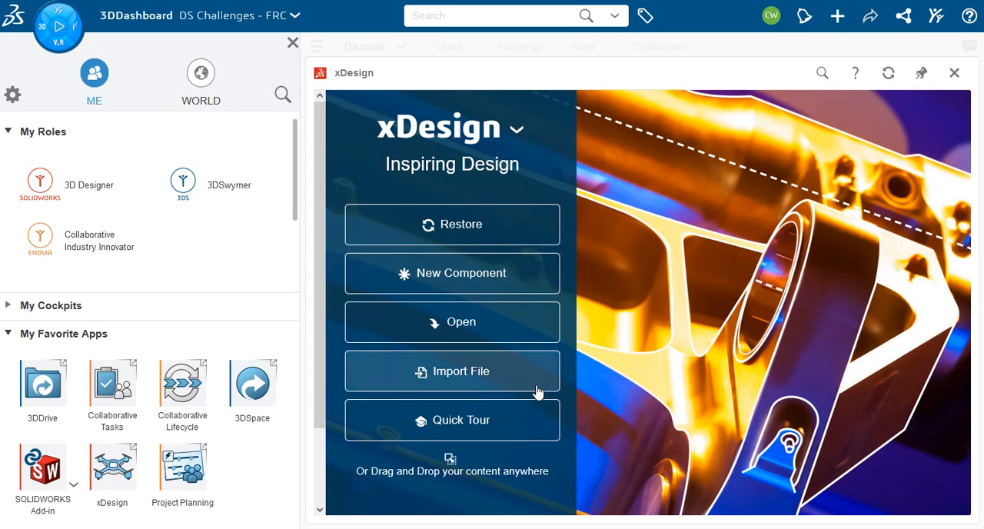
Step: Create a new component named "Challenge 4 test" in the CSW location and close the app portfolio
{"action": "left_click", "coordinate": [452, 277]}
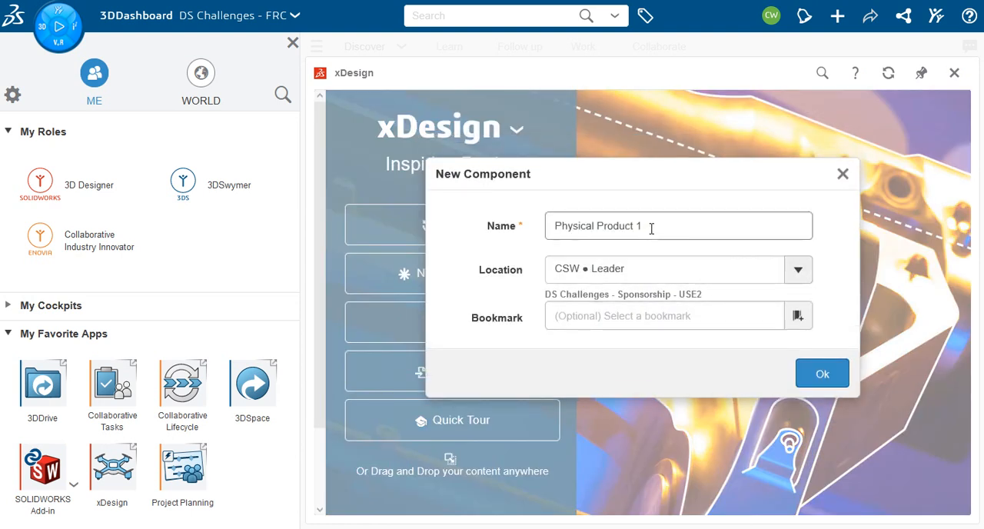
{"action": "left_click", "coordinate": [651, 229]}
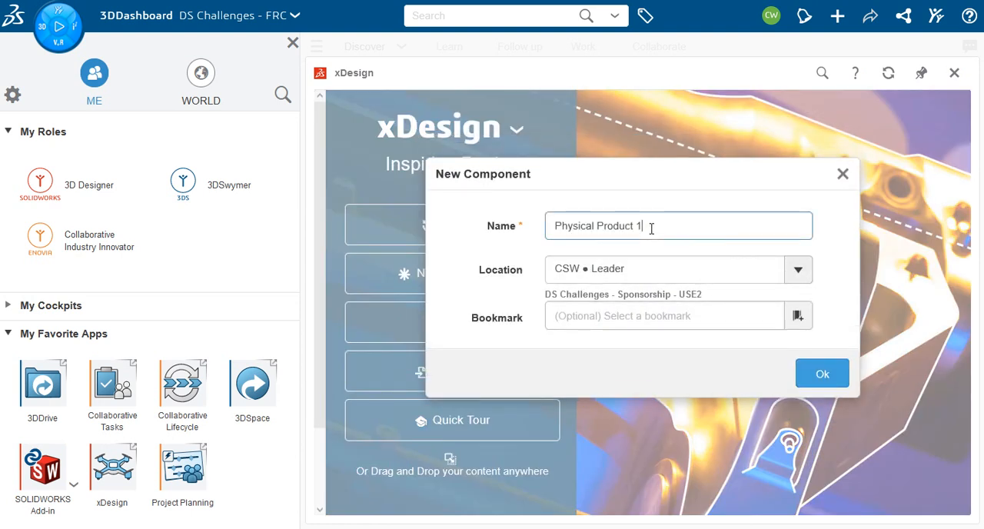
{"action": "triple_click", "coordinate": [652, 229]}
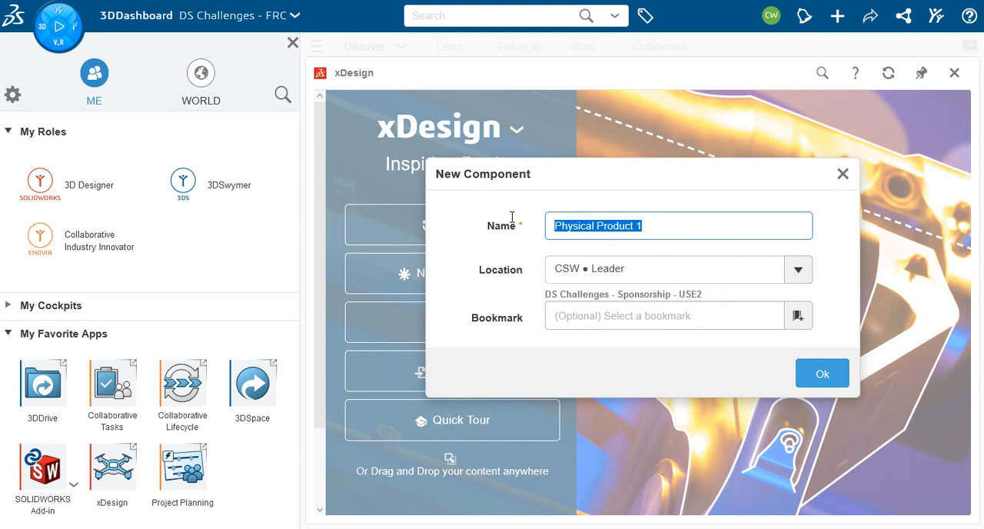
{"action": "type", "text": "Challenge 4 test"}
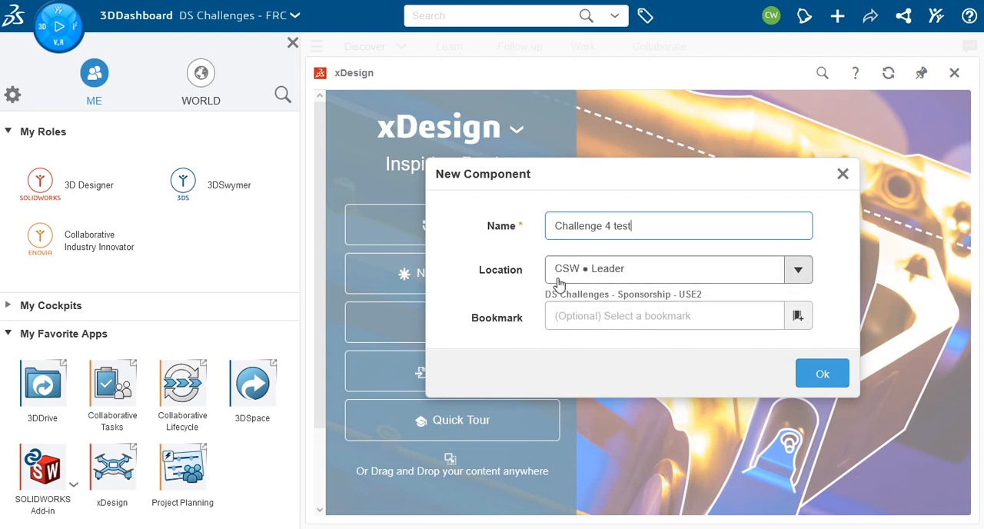
{"action": "left_click", "coordinate": [822, 374]}
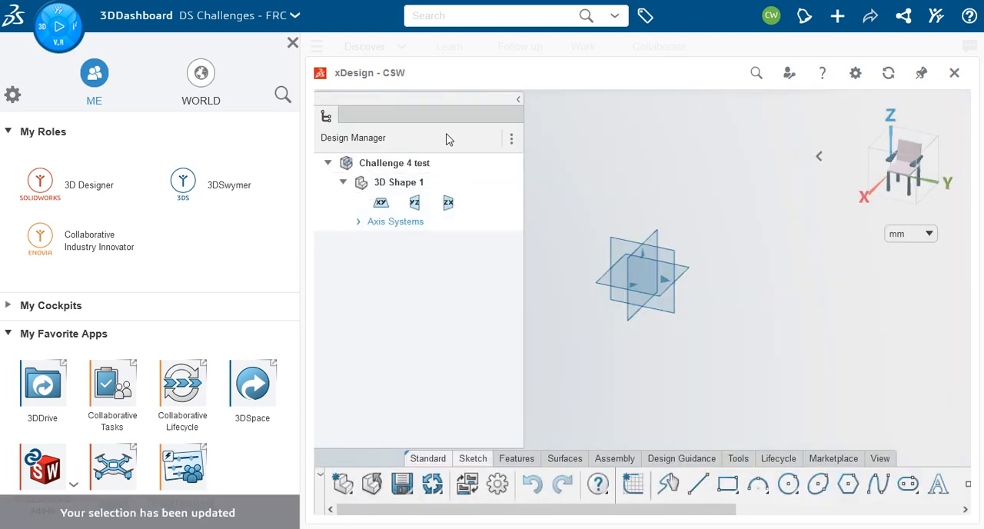
{"action": "left_click", "coordinate": [293, 44]}
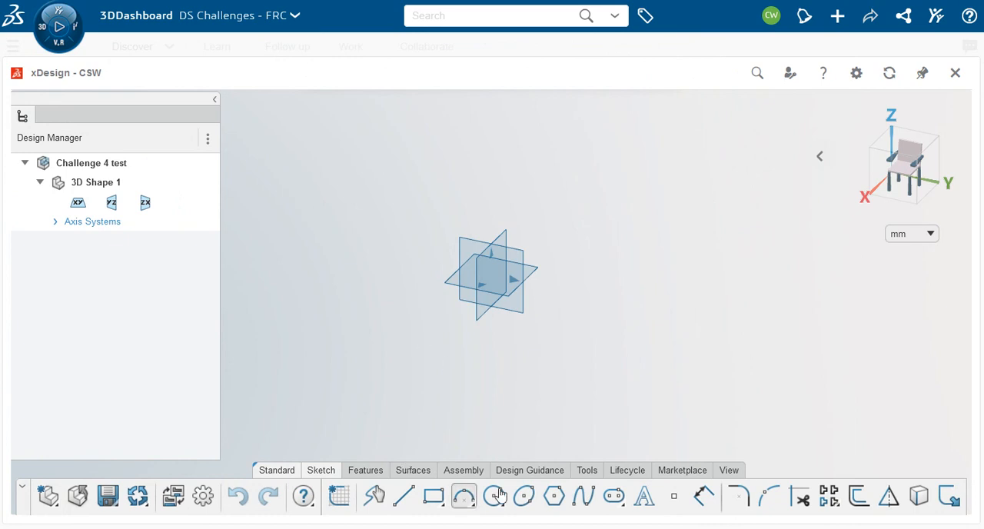
Step: Filter the existing components to the account owner's parts and insert EXTRUSION 15mm 120mm REV-41-1568 (the one ending 00025671) into the assembly
{"action": "left_click", "coordinate": [464, 473]}
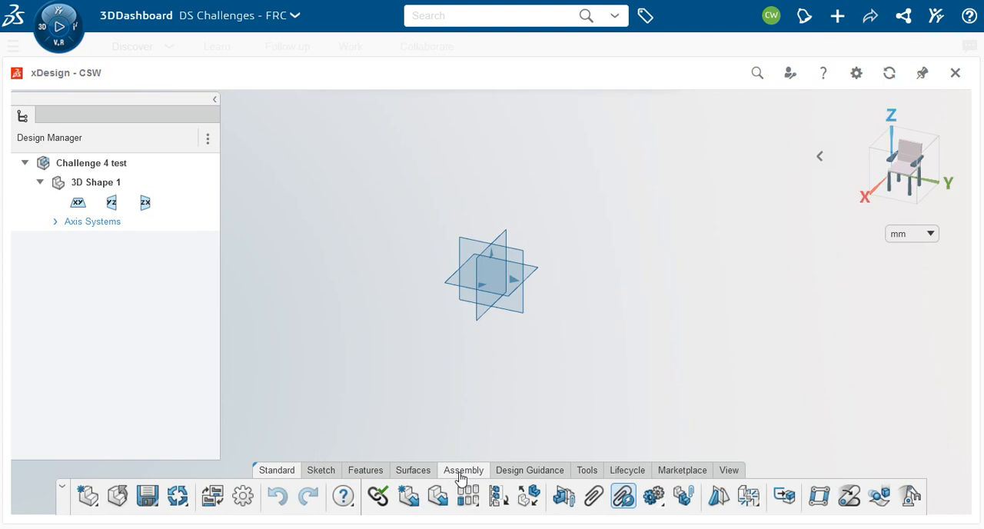
{"action": "left_click", "coordinate": [593, 498]}
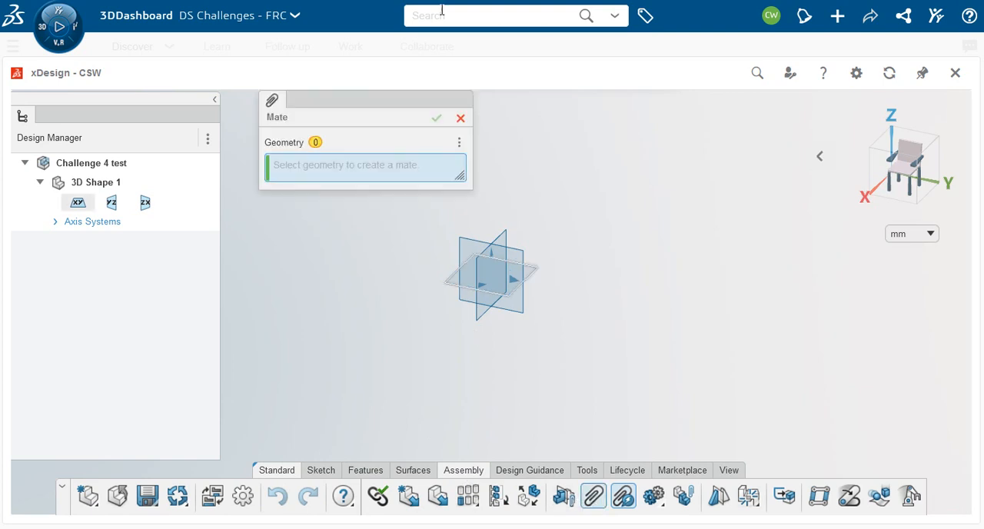
{"action": "left_click", "coordinate": [459, 118]}
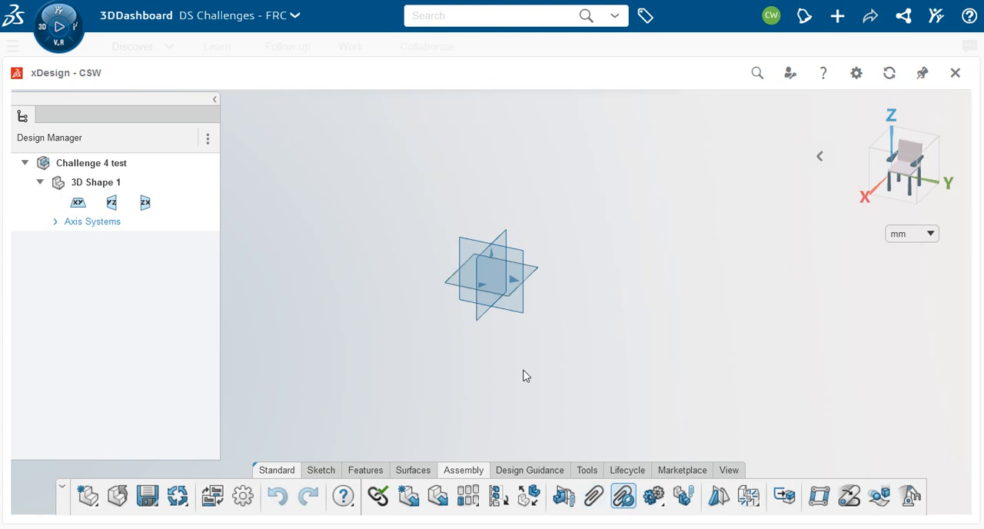
{"action": "left_click", "coordinate": [438, 498]}
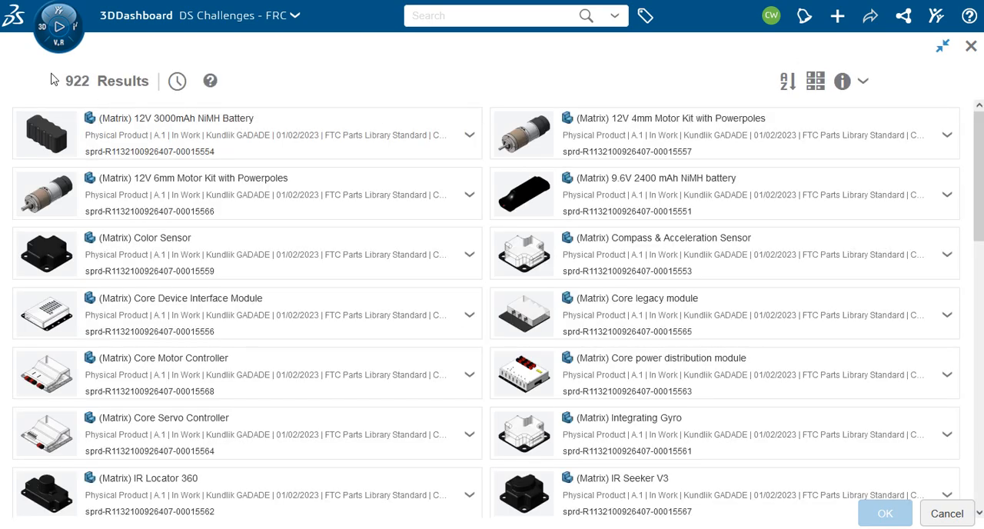
{"action": "left_click", "coordinate": [643, 18]}
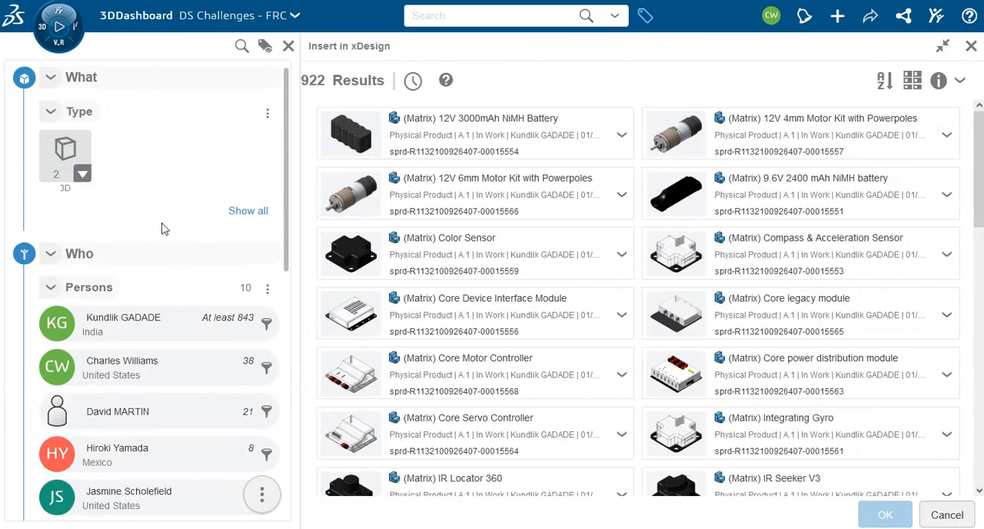
{"action": "left_click", "coordinate": [69, 366]}
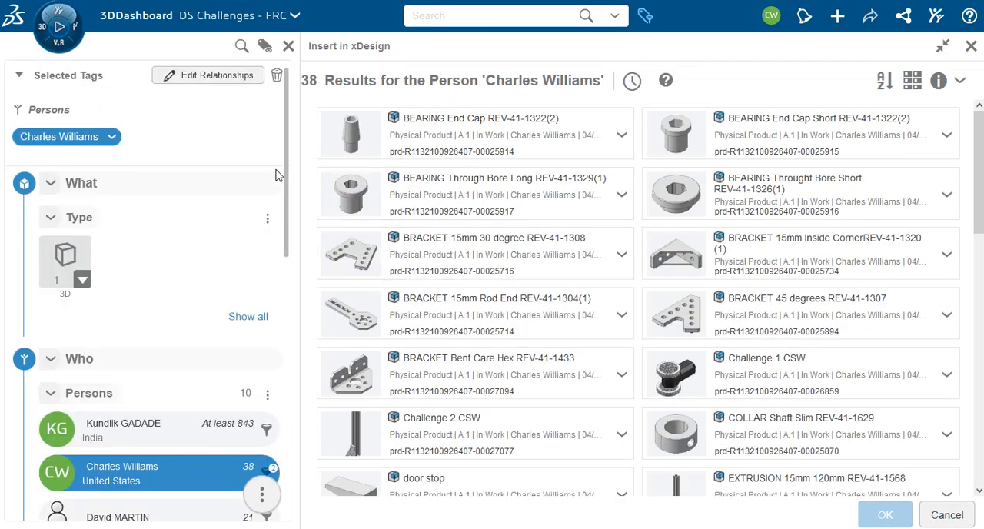
{"action": "scroll", "coordinate": [478, 323], "scroll_direction": "down", "scroll_amount": 1}
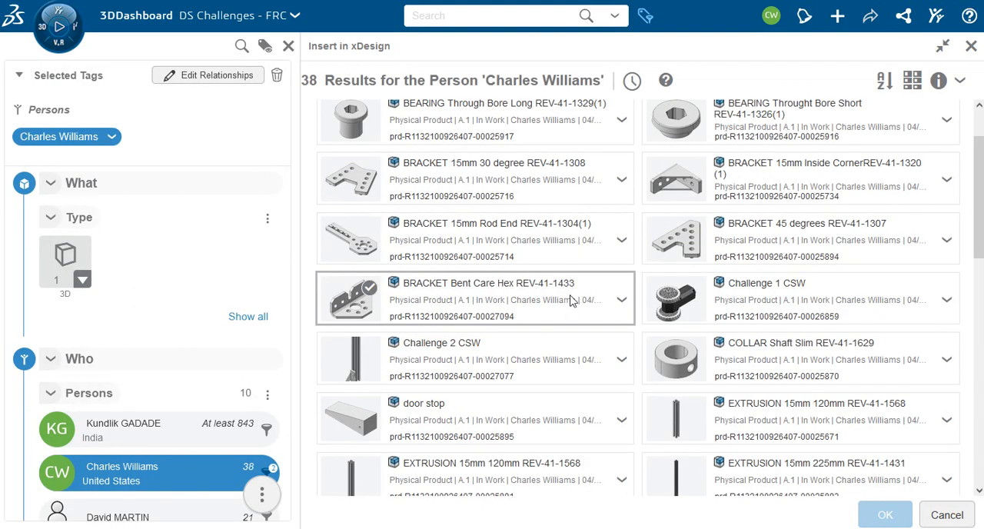
{"action": "scroll", "coordinate": [572, 297], "scroll_direction": "down", "scroll_amount": 1}
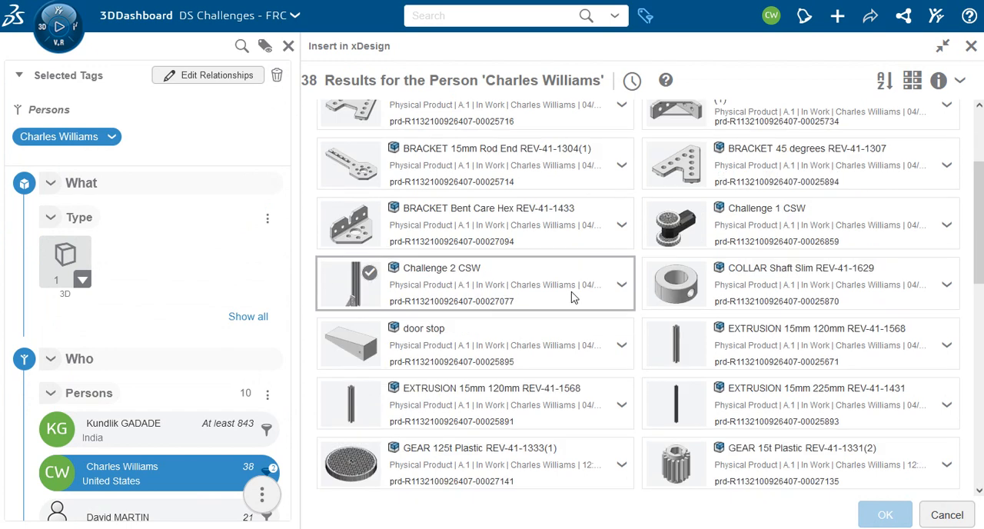
{"action": "left_click", "coordinate": [787, 349]}
{"action": "left_click", "coordinate": [888, 515]}
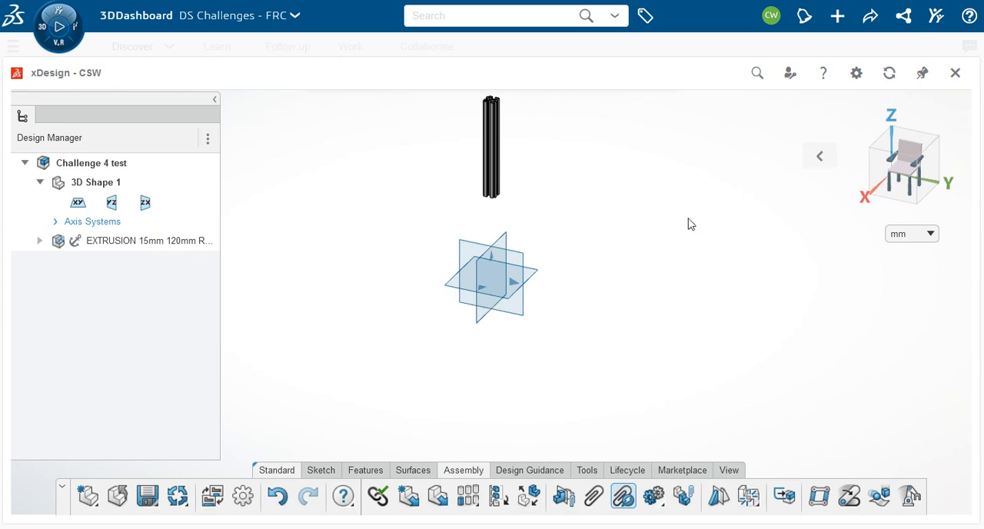
Step: Insert EXTRUSION 15mm 225mm REV-41-1431 from the account owner's components into the assembly
{"action": "middle_click_drag", "start_coordinate": [555, 232], "coordinate": [382, 400]}
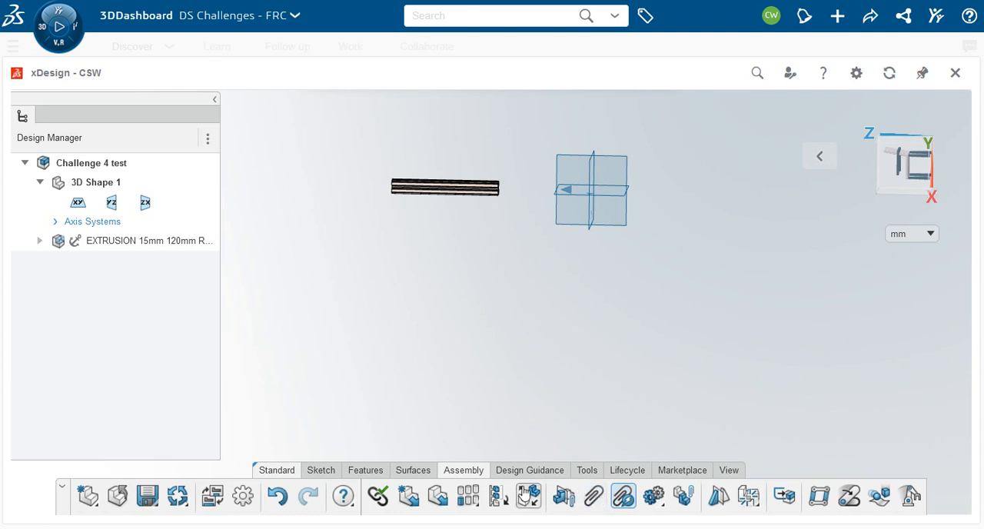
{"action": "left_click", "coordinate": [438, 497]}
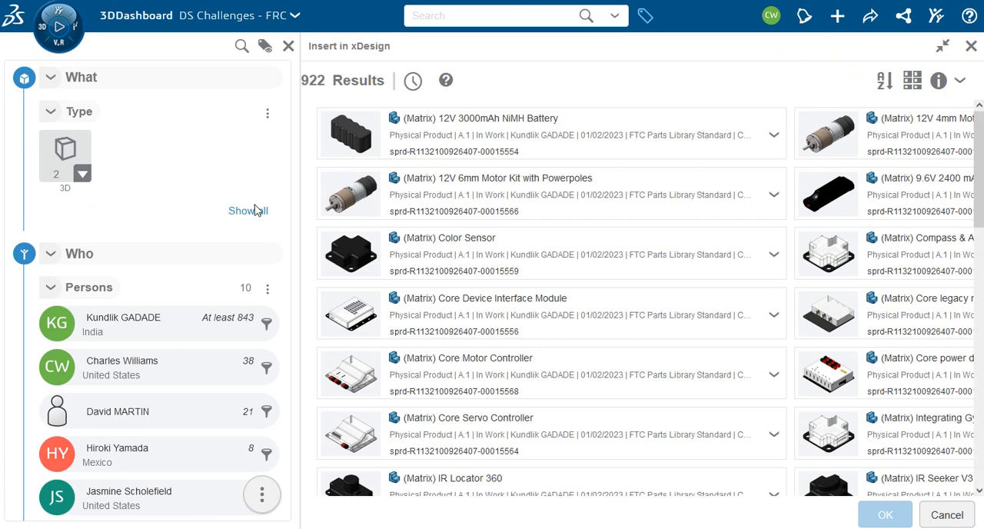
{"action": "left_click", "coordinate": [115, 360]}
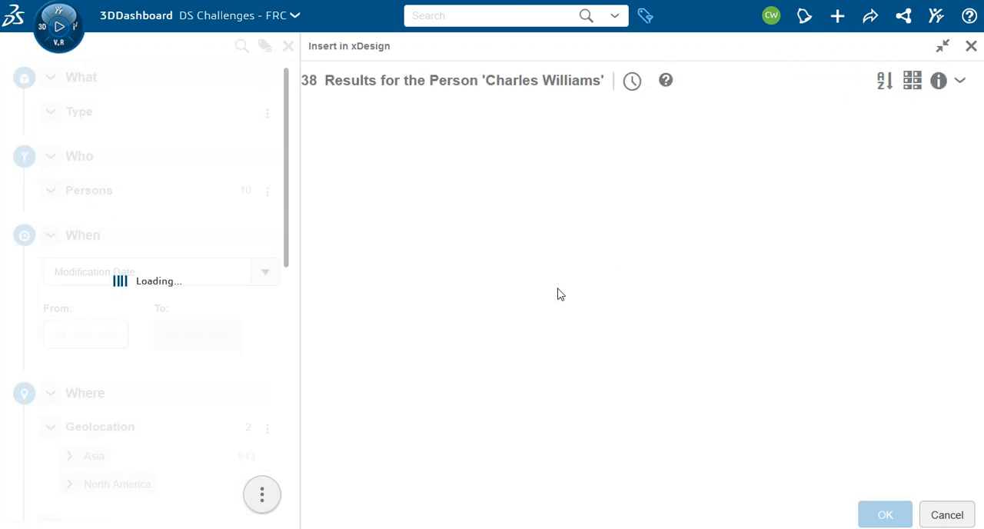
{"action": "scroll", "coordinate": [515, 296], "scroll_direction": "down", "scroll_amount": 1}
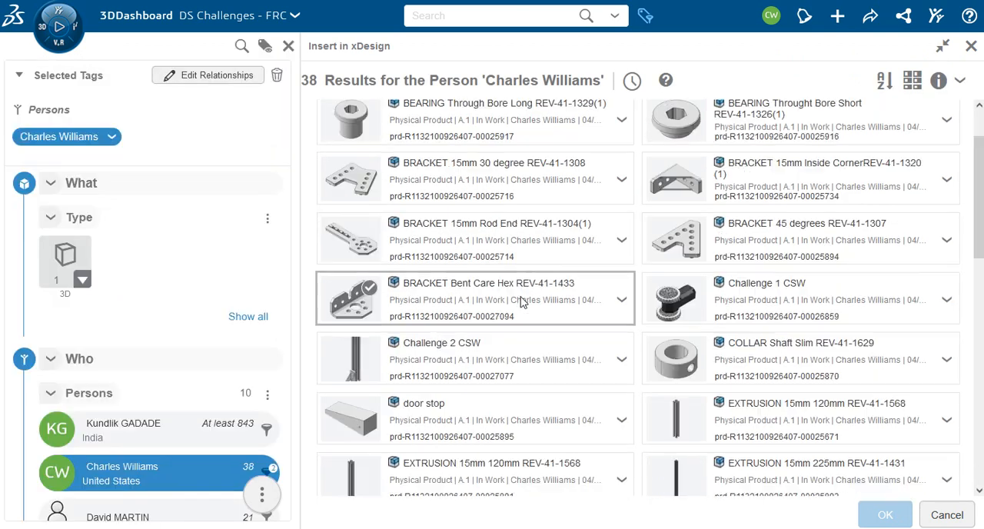
{"action": "scroll", "coordinate": [558, 421], "scroll_direction": "down", "scroll_amount": 1}
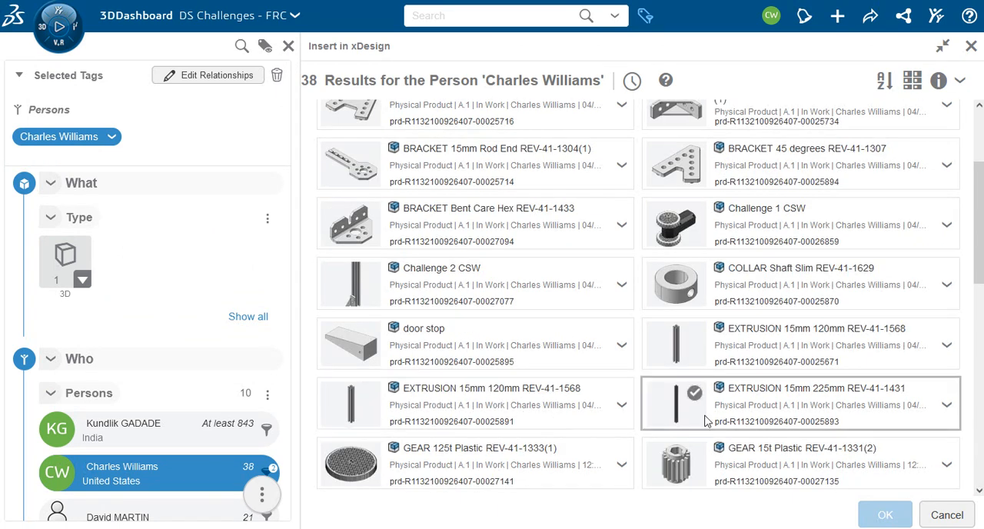
{"action": "left_click", "coordinate": [807, 406]}
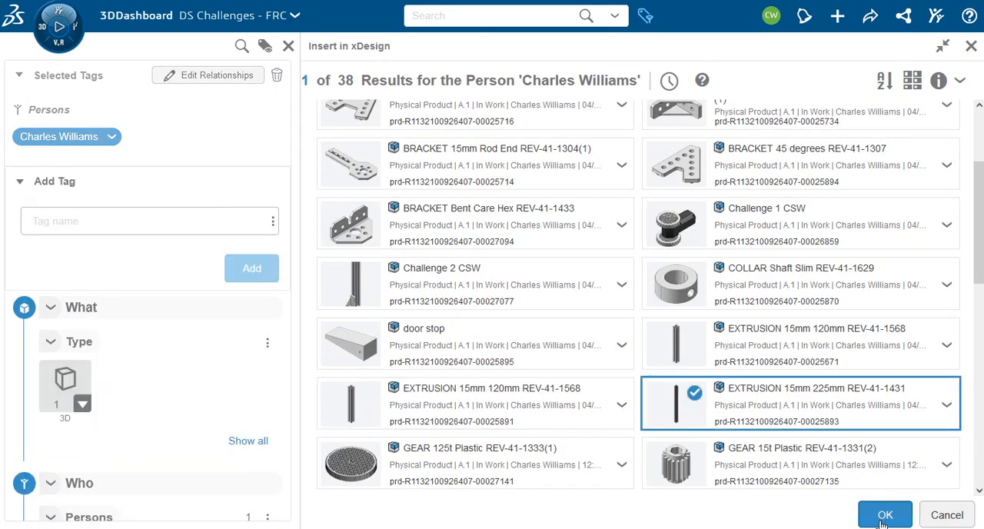
{"action": "left_click", "coordinate": [886, 516]}
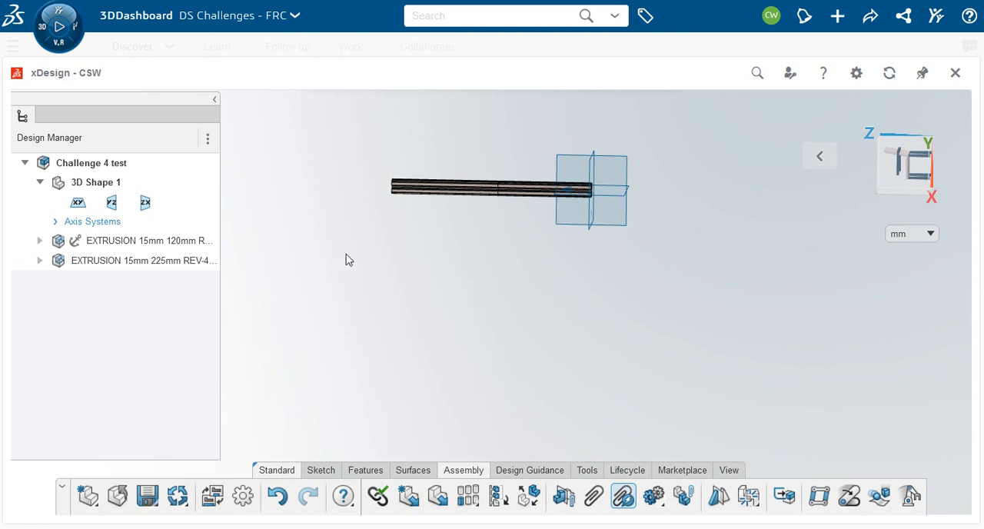
Step: Move the 225 mm extrusion along the X axis, clear of the 120 mm extrusion
{"action": "left_click", "coordinate": [164, 263]}
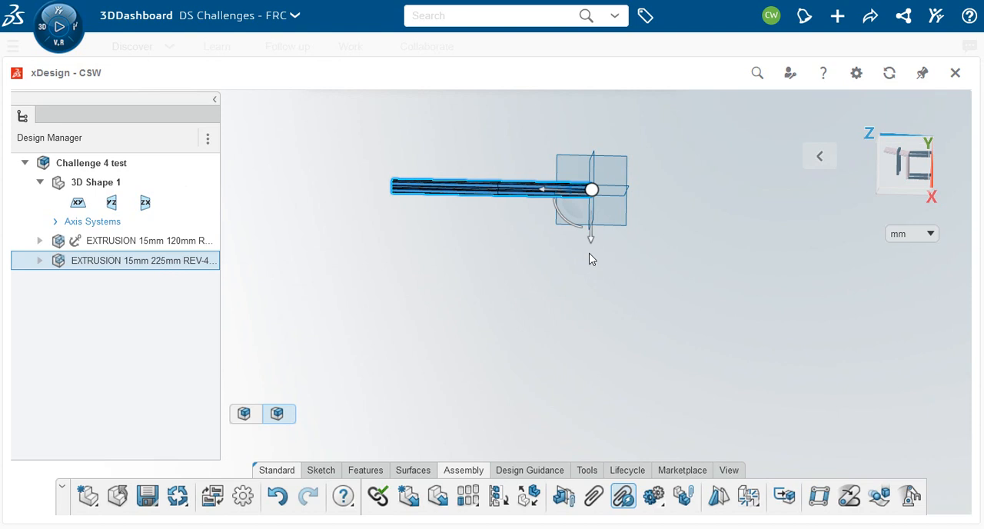
{"action": "left_click_drag", "start_coordinate": [592, 246], "coordinate": [603, 199]}
{"action": "left_click", "coordinate": [585, 281]}
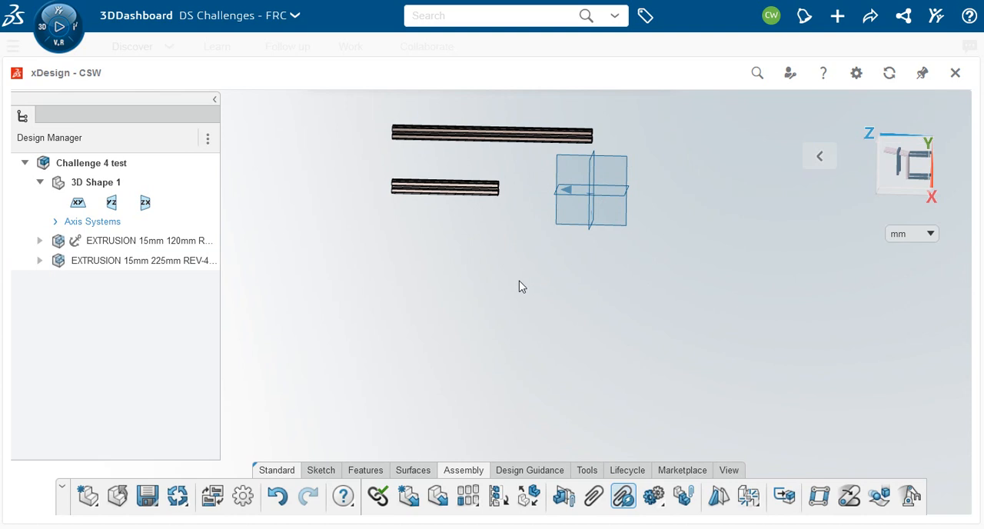
Step: Mate a long side face of the 120 mm extrusion coincident with the matching side face of the 225 mm extrusion
{"action": "middle_click_drag", "start_coordinate": [500, 288], "coordinate": [515, 287]}
{"action": "scroll", "coordinate": [467, 281], "scroll_direction": "down", "scroll_amount": 3}
{"action": "middle_click_drag", "start_coordinate": [452, 295], "coordinate": [562, 296]}
{"action": "scroll", "coordinate": [500, 269], "scroll_direction": "up", "scroll_amount": 4}
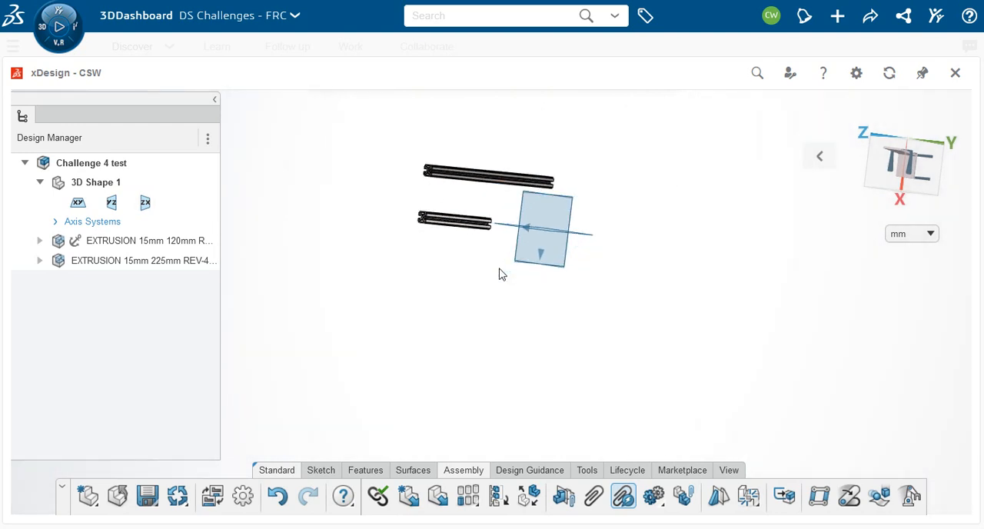
{"action": "scroll", "coordinate": [449, 262], "scroll_direction": "up", "scroll_amount": 4}
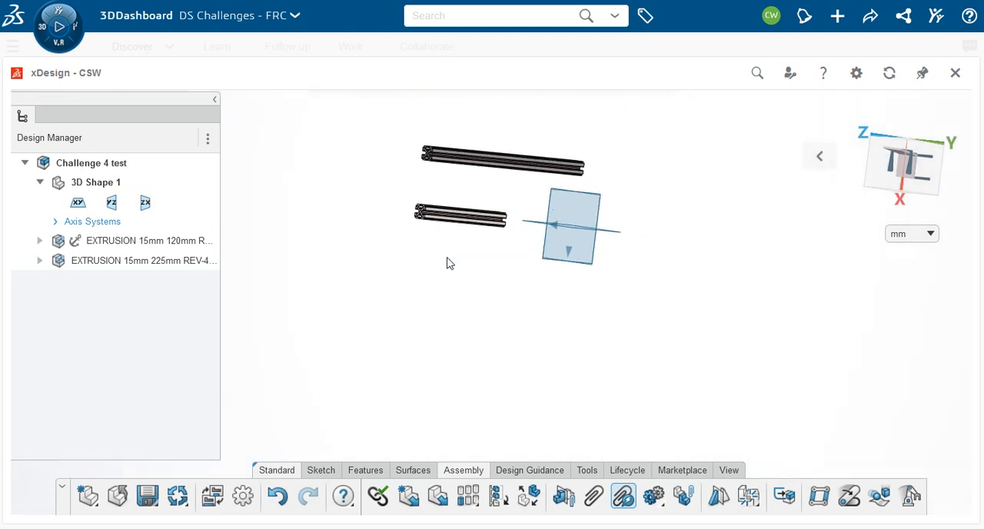
{"action": "scroll", "coordinate": [449, 260], "scroll_direction": "down", "scroll_amount": 1}
{"action": "left_click", "coordinate": [595, 497]}
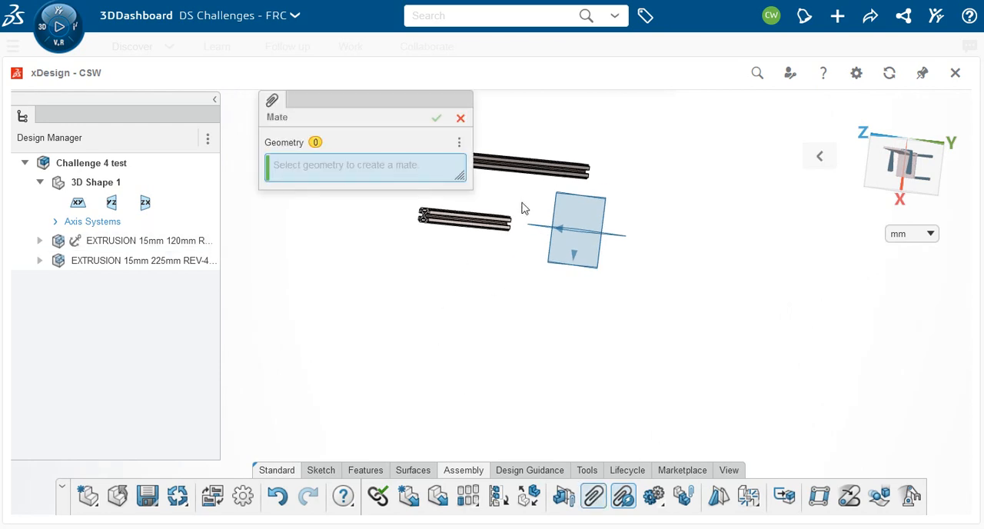
{"action": "scroll", "coordinate": [508, 231], "scroll_direction": "up", "scroll_amount": 3}
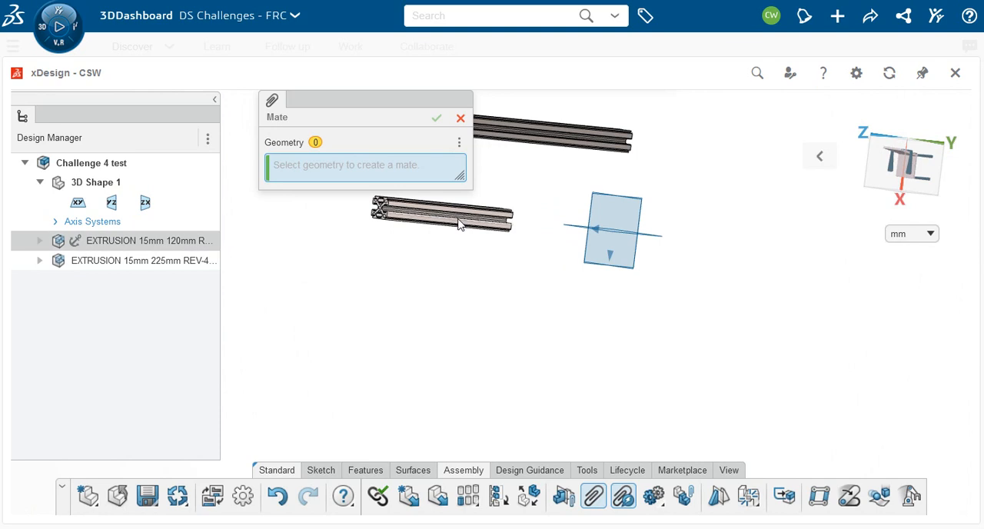
{"action": "scroll", "coordinate": [460, 217], "scroll_direction": "up", "scroll_amount": 1}
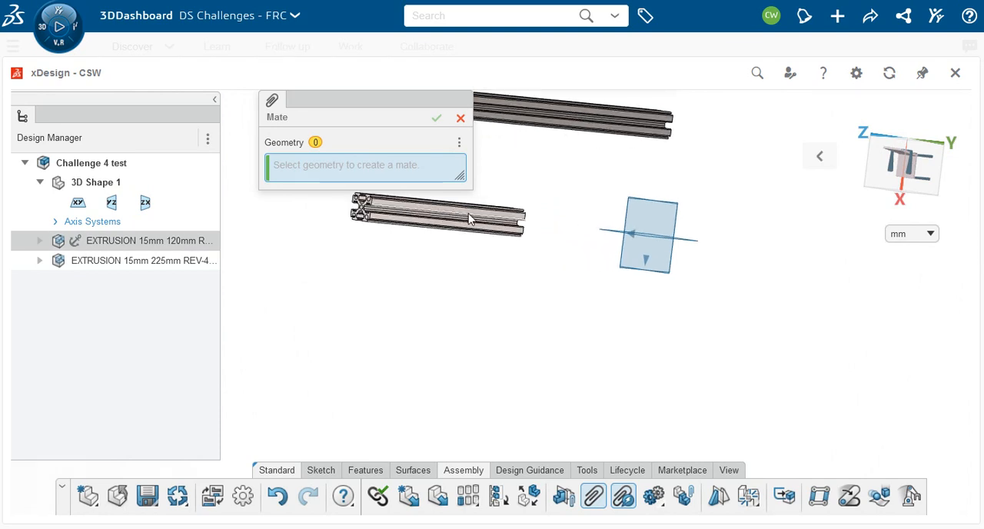
{"action": "left_click", "coordinate": [471, 219]}
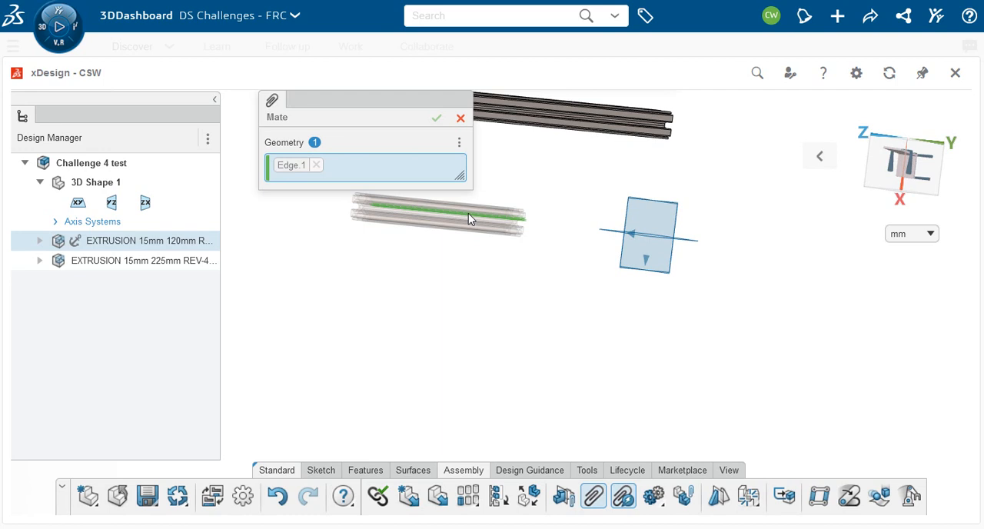
{"action": "left_click", "coordinate": [316, 165]}
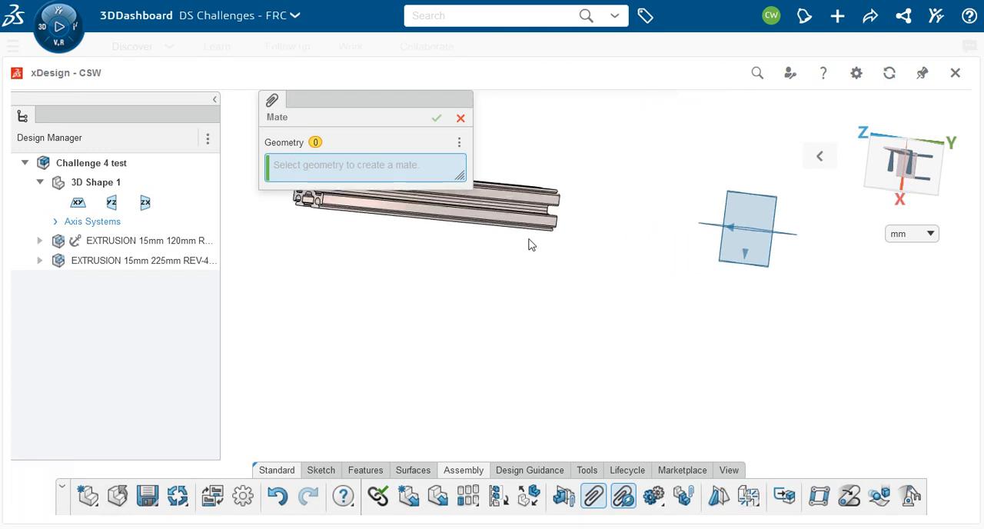
{"action": "left_click", "coordinate": [529, 203]}
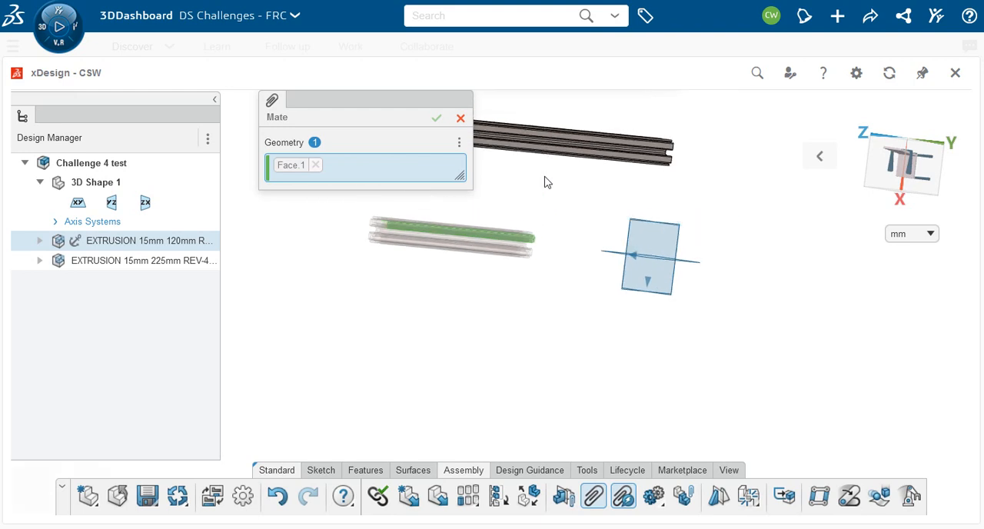
{"action": "scroll", "coordinate": [528, 138], "scroll_direction": "up", "scroll_amount": 5}
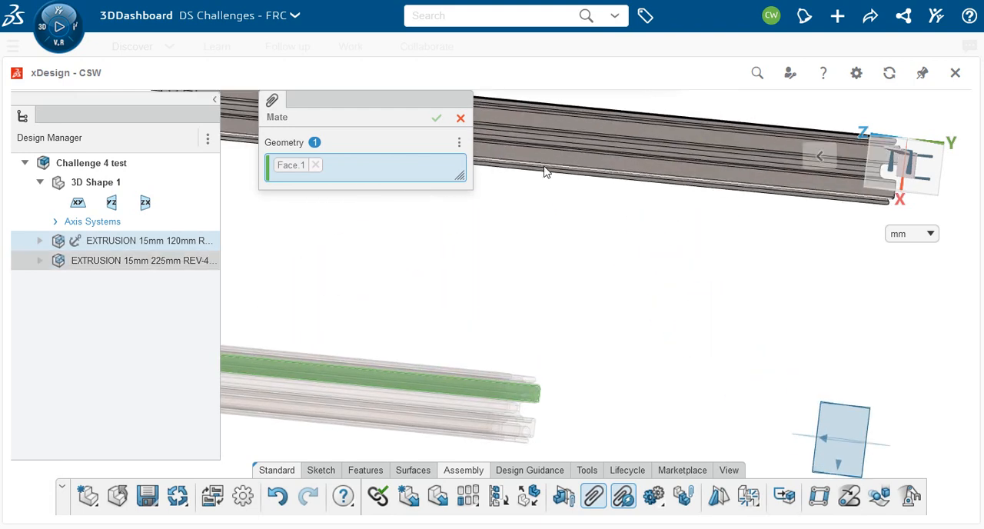
{"action": "left_click", "coordinate": [548, 164]}
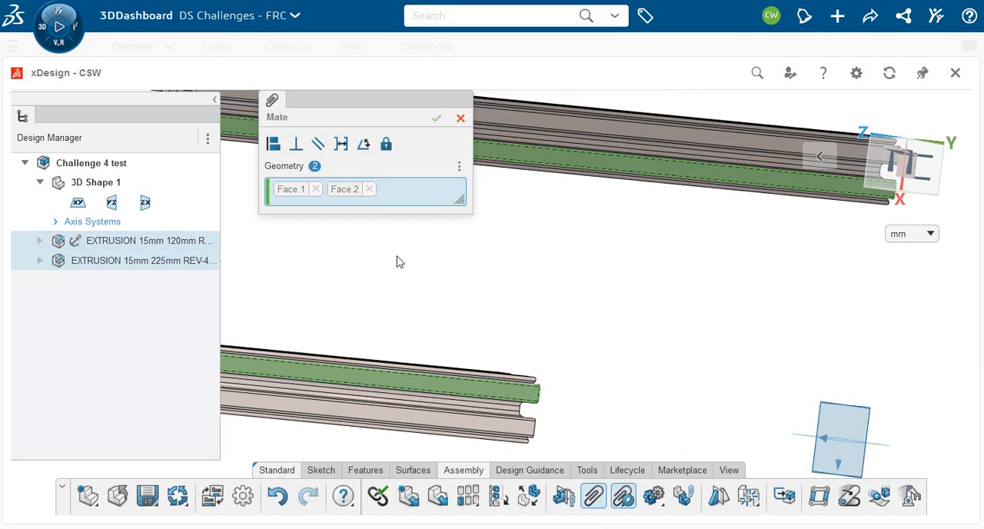
{"action": "left_click", "coordinate": [274, 145]}
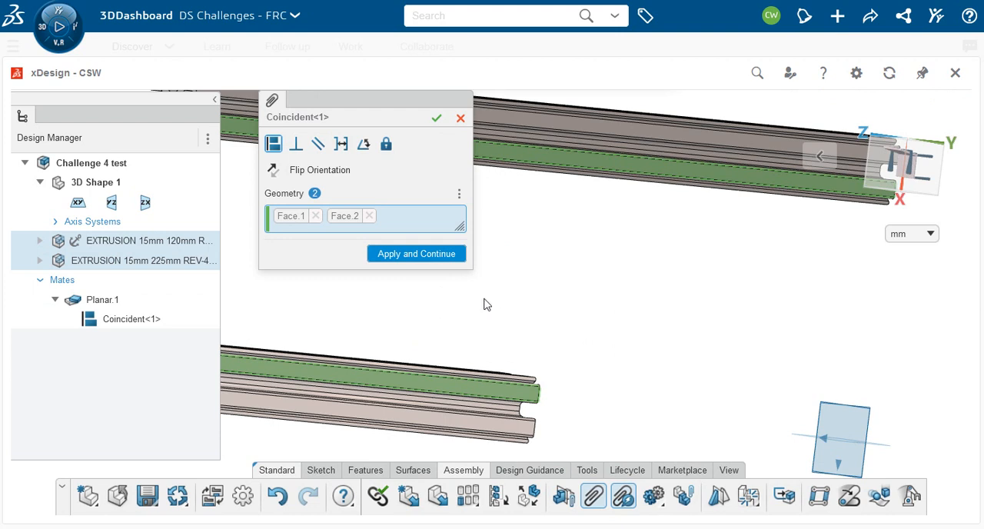
{"action": "left_click", "coordinate": [436, 119]}
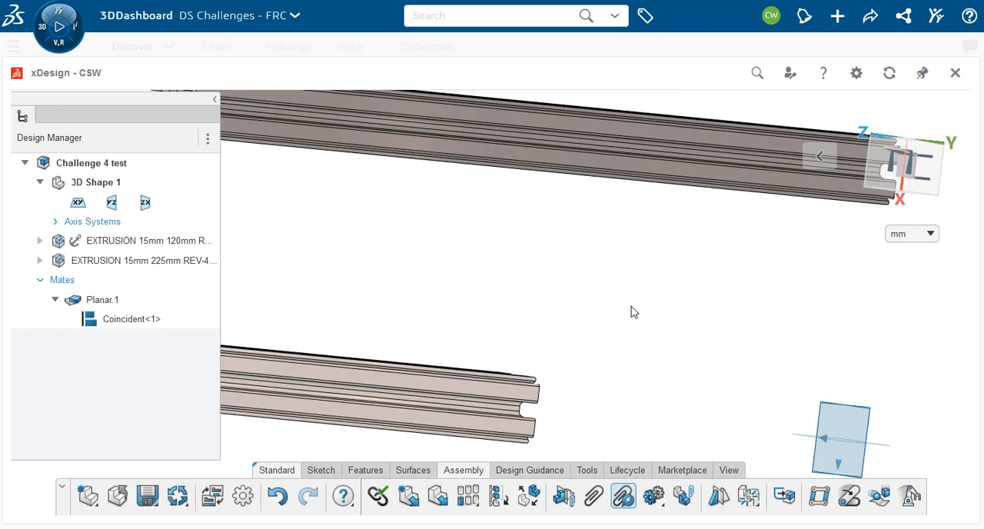
Step: Try a coincident mate between the upper end edge of the 120 mm extrusion and the lower end edge of the 225 mm extrusion
{"action": "middle_click_drag", "start_coordinate": [626, 310], "coordinate": [468, 304]}
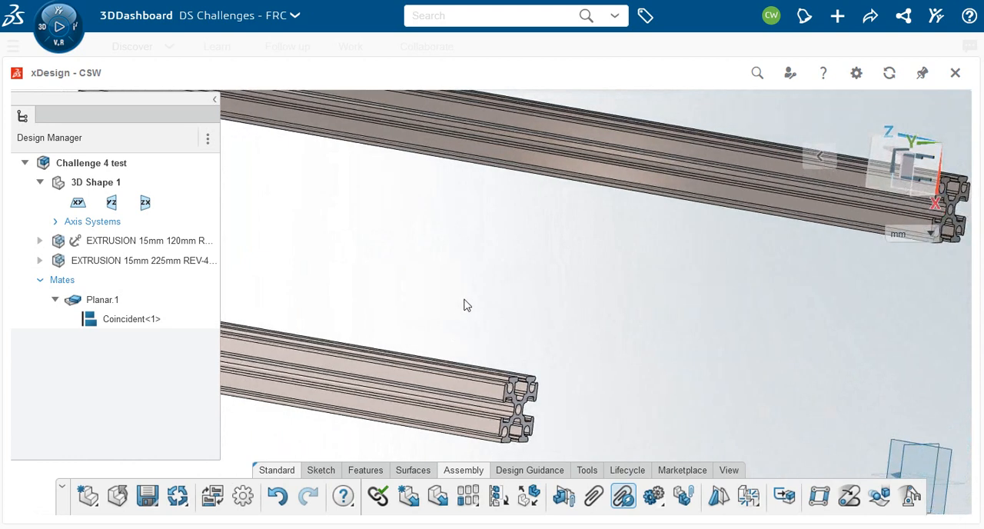
{"action": "scroll", "coordinate": [461, 297], "scroll_direction": "down", "scroll_amount": 3}
{"action": "middle_click_drag", "start_coordinate": [584, 344], "coordinate": [493, 342]}
{"action": "middle_click_drag", "start_coordinate": [587, 340], "coordinate": [562, 309]}
{"action": "scroll", "coordinate": [542, 322], "scroll_direction": "up", "scroll_amount": 3}
{"action": "scroll", "coordinate": [537, 328], "scroll_direction": "up", "scroll_amount": 2}
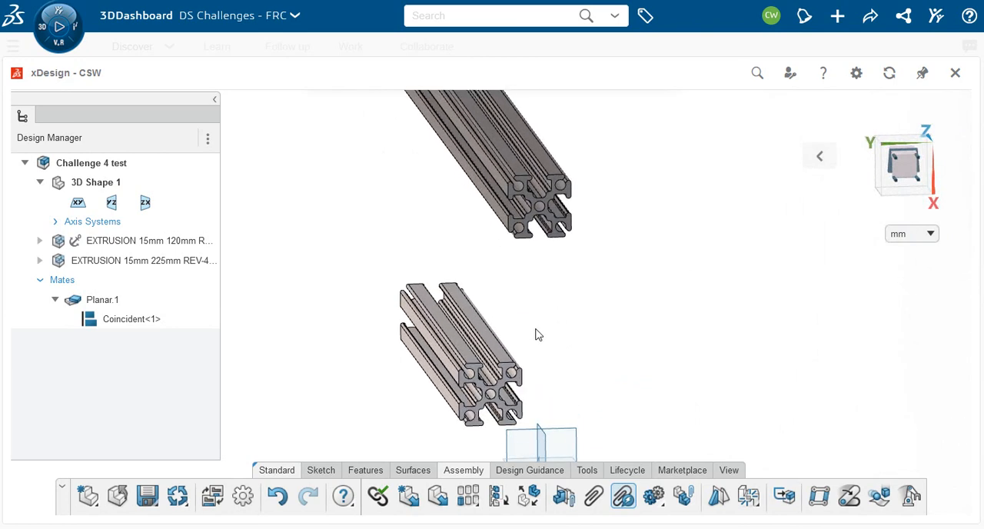
{"action": "left_click", "coordinate": [475, 362]}
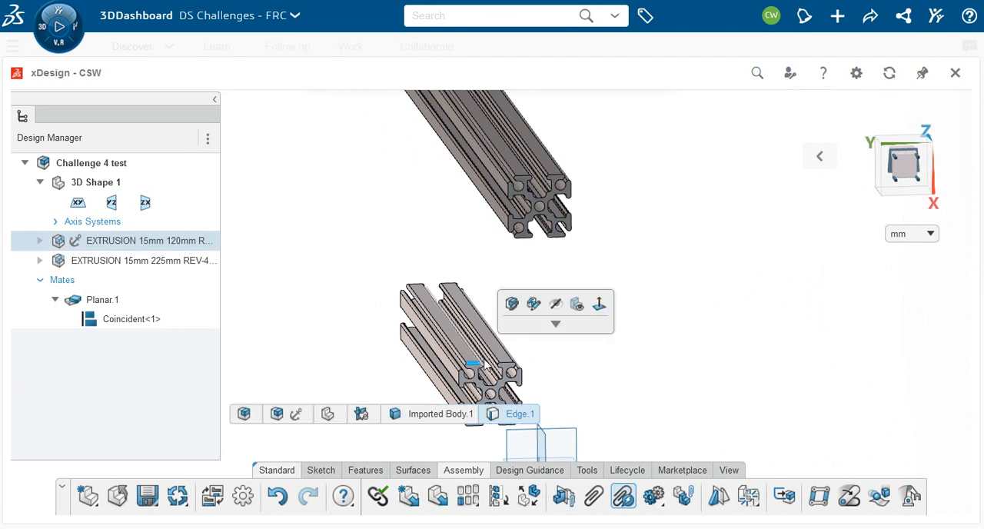
{"action": "left_click", "coordinate": [593, 498]}
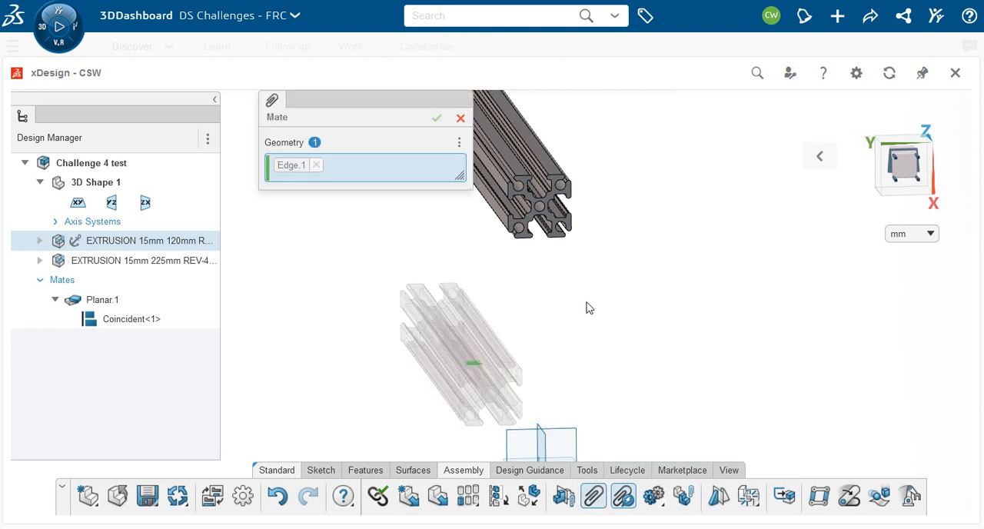
{"action": "left_click", "coordinate": [523, 240]}
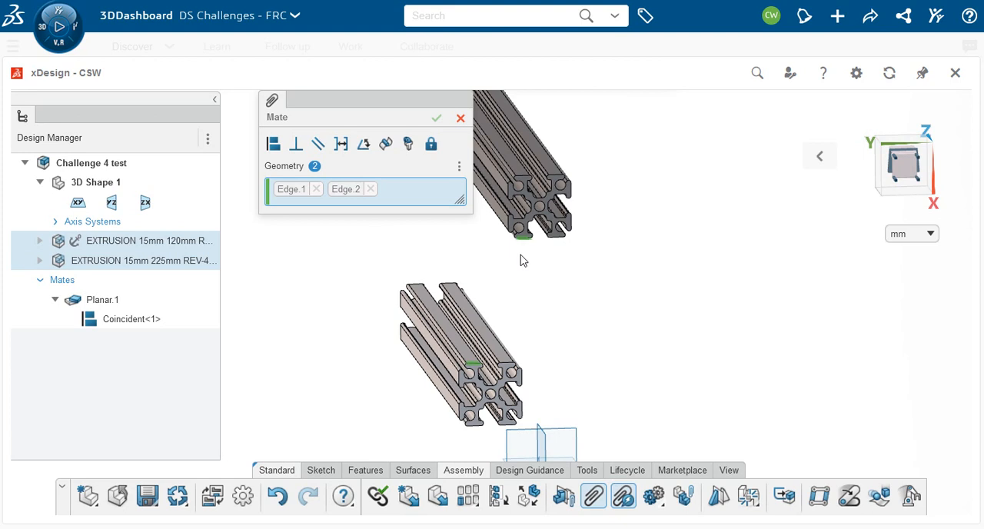
{"action": "scroll", "coordinate": [400, 225], "scroll_direction": "up", "scroll_amount": 1}
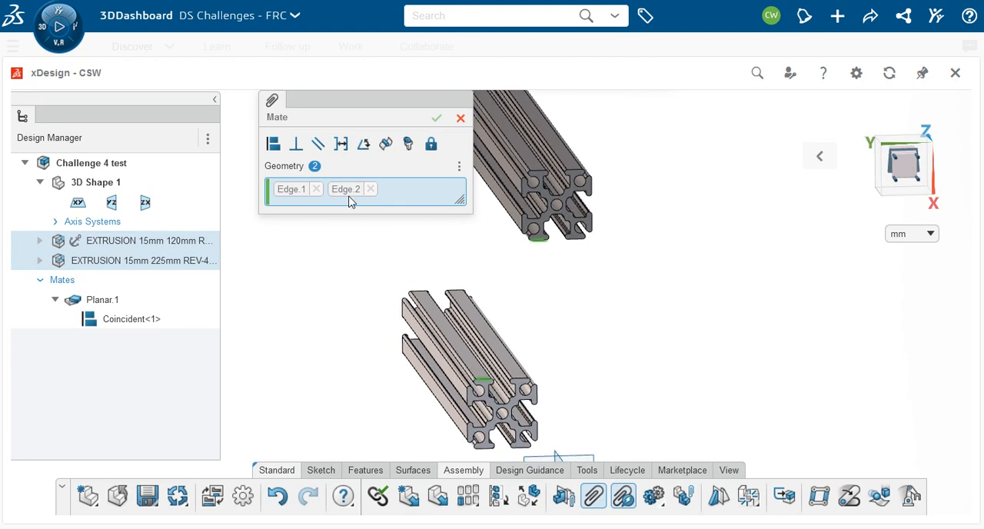
{"action": "left_click", "coordinate": [272, 144]}
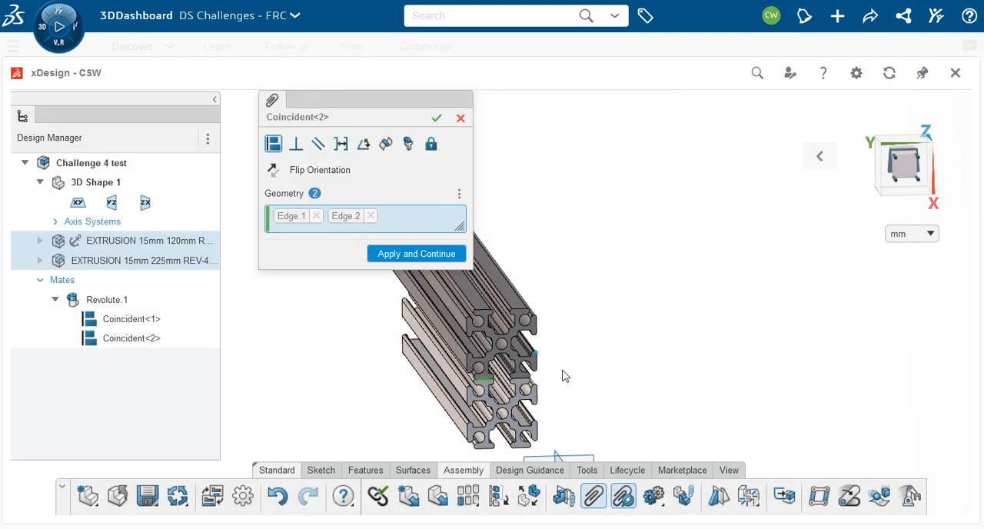
Step: Examine from several angles how the two edge-mated extrusions line up along their lengths and at their ends
{"action": "middle_click_drag", "start_coordinate": [561, 376], "coordinate": [621, 377]}
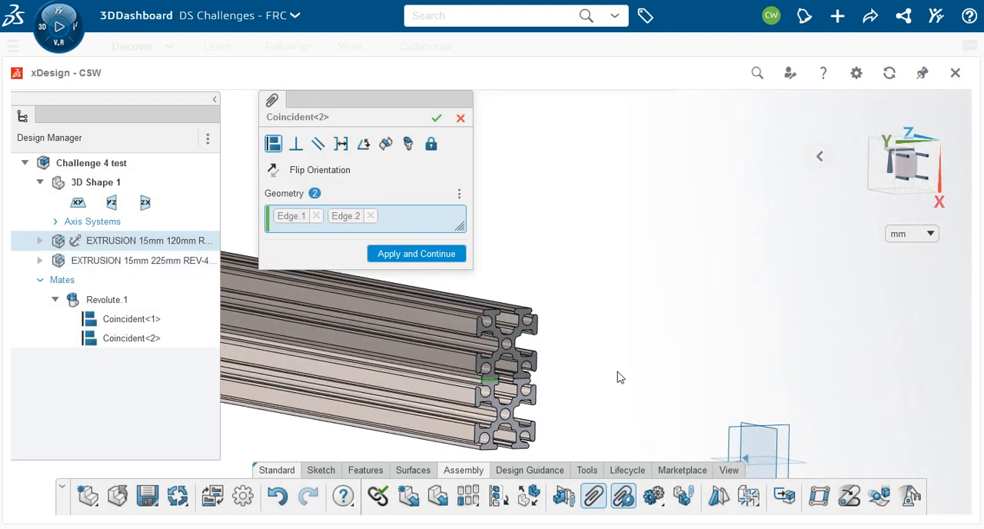
{"action": "scroll", "coordinate": [618, 381], "scroll_direction": "down", "scroll_amount": 1}
{"action": "middle_click_drag", "start_coordinate": [319, 427], "coordinate": [364, 422]}
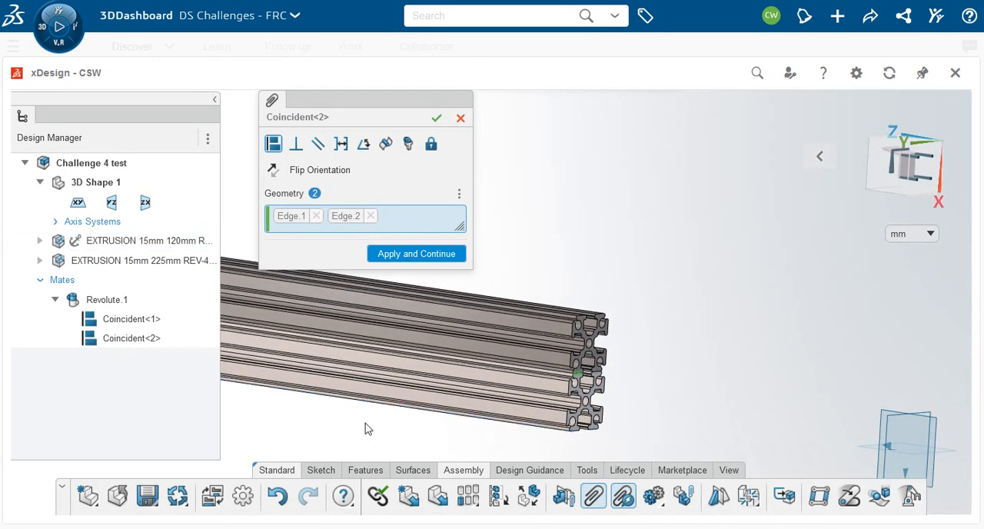
{"action": "scroll", "coordinate": [625, 438], "scroll_direction": "down", "scroll_amount": 1}
{"action": "middle_click_drag", "start_coordinate": [628, 440], "coordinate": [674, 432]}
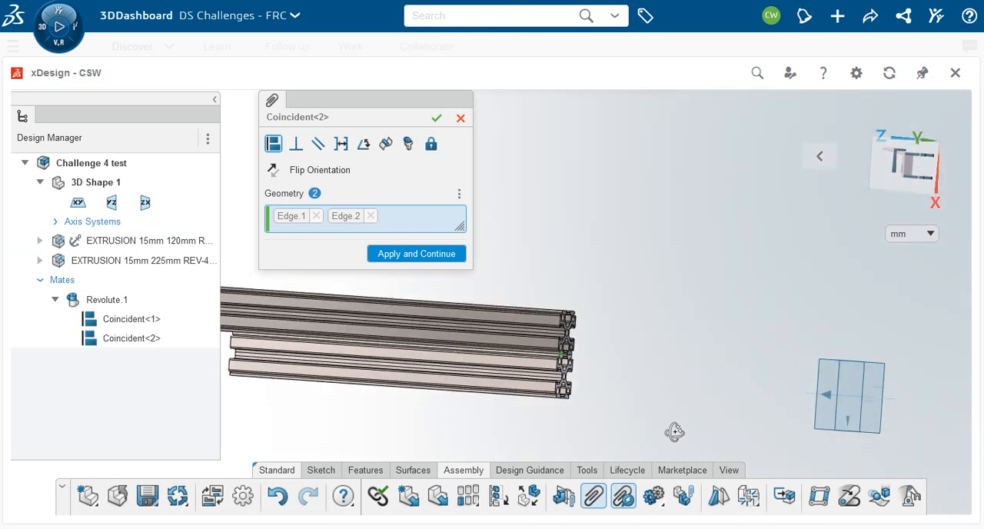
{"action": "scroll", "coordinate": [666, 426], "scroll_direction": "down", "scroll_amount": 5}
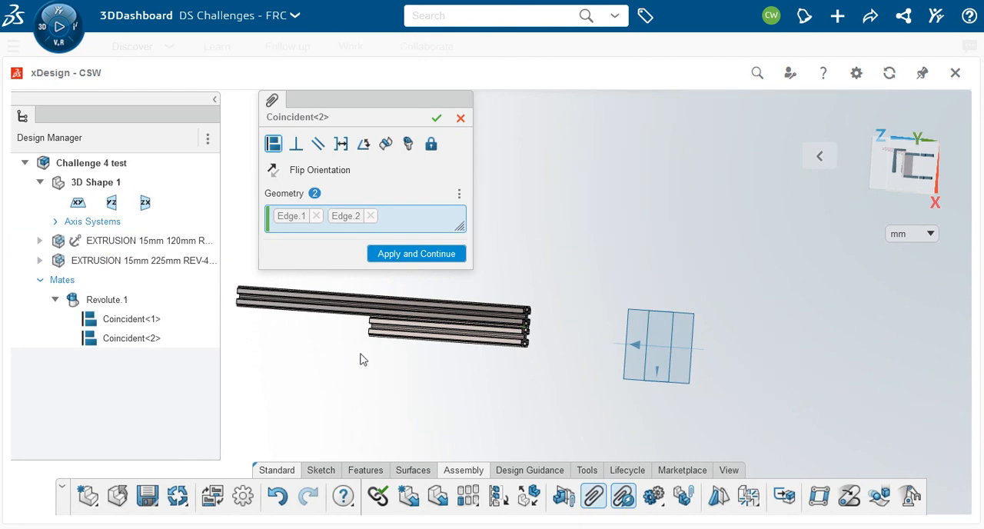
{"action": "middle_click_drag", "start_coordinate": [361, 352], "coordinate": [391, 303]}
{"action": "scroll", "coordinate": [427, 292], "scroll_direction": "down", "scroll_amount": 1}
{"action": "scroll", "coordinate": [428, 303], "scroll_direction": "up", "scroll_amount": 6}
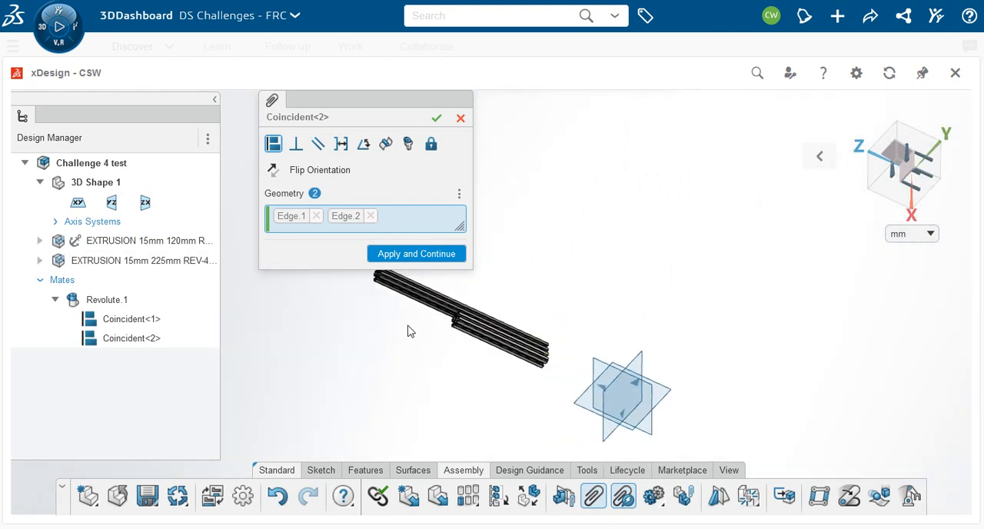
{"action": "scroll", "coordinate": [420, 343], "scroll_direction": "up", "scroll_amount": 2}
{"action": "scroll", "coordinate": [494, 317], "scroll_direction": "down", "scroll_amount": 1}
{"action": "scroll", "coordinate": [510, 299], "scroll_direction": "up", "scroll_amount": 2}
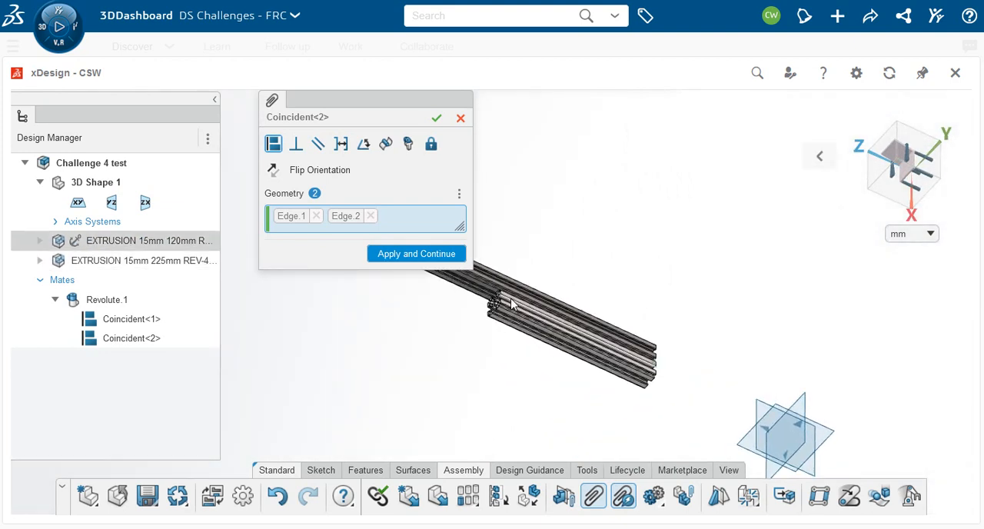
{"action": "scroll", "coordinate": [546, 264], "scroll_direction": "up", "scroll_amount": 5}
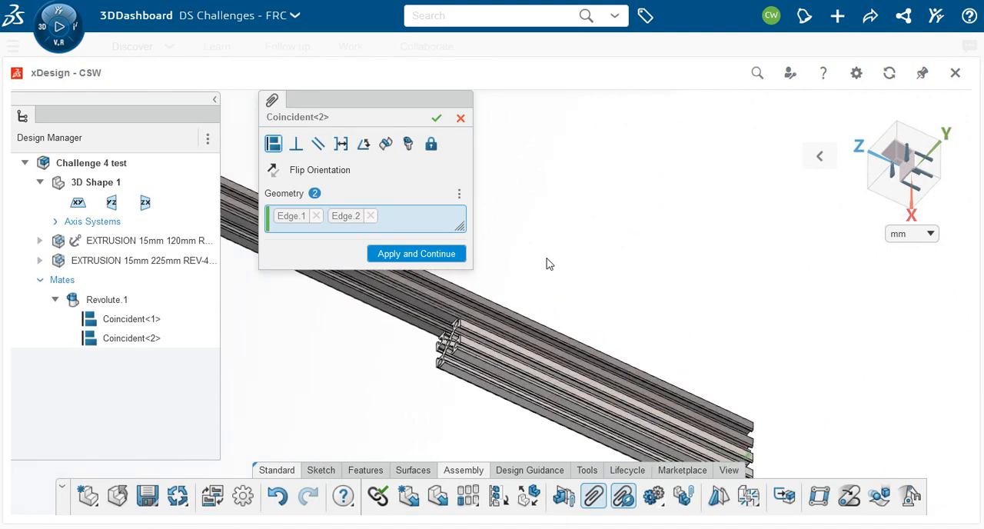
{"action": "scroll", "coordinate": [547, 264], "scroll_direction": "up", "scroll_amount": 1}
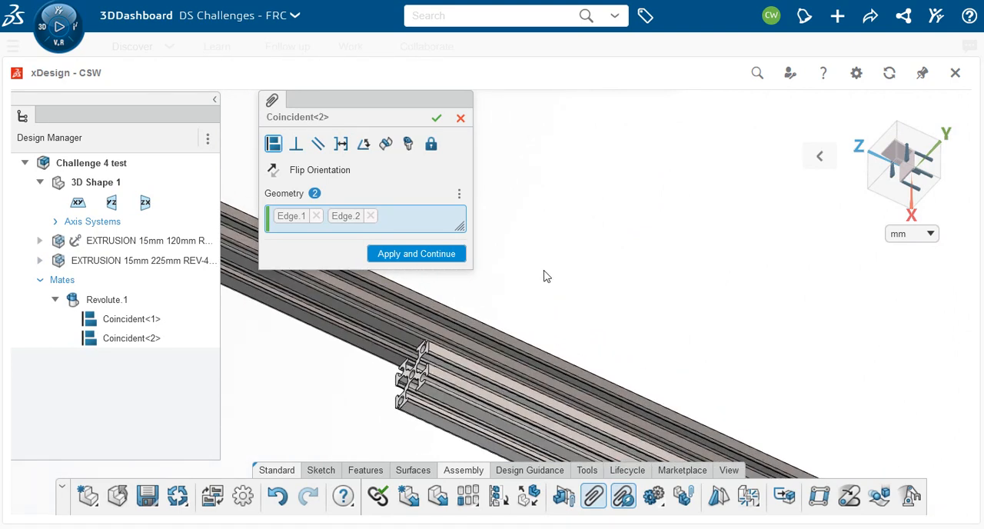
Step: Replace the mate's edge selections with a long face on each extrusion and apply an angle mate of 45 deg between them
{"action": "left_click", "coordinate": [388, 337]}
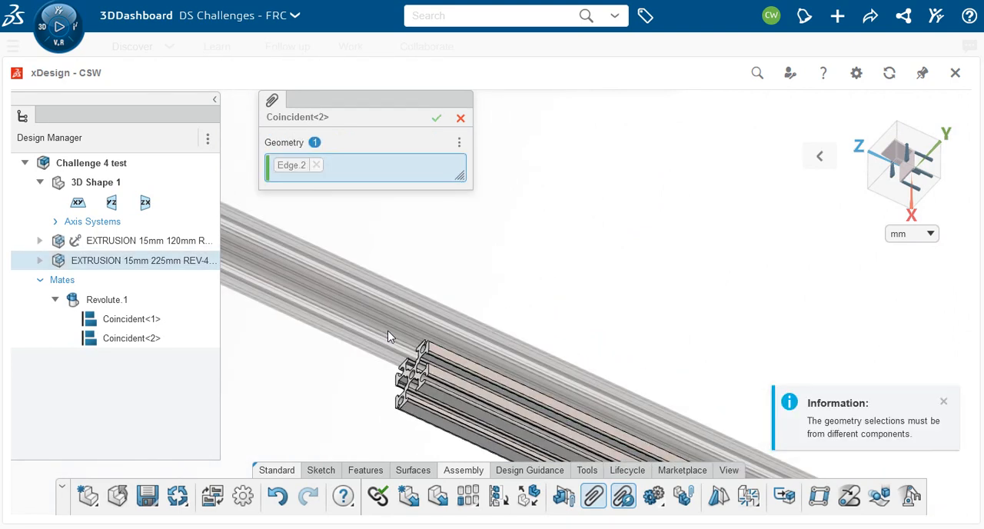
{"action": "left_click", "coordinate": [315, 165]}
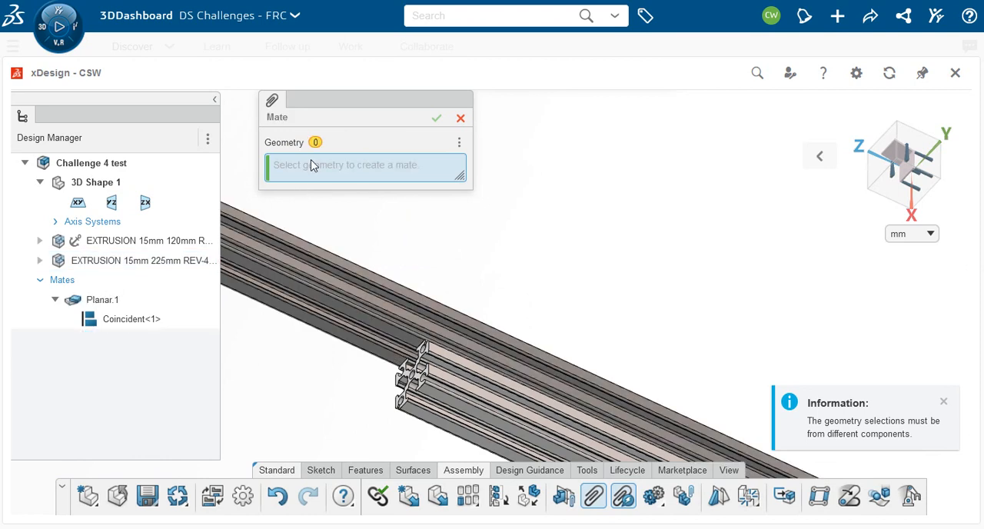
{"action": "left_click", "coordinate": [390, 335]}
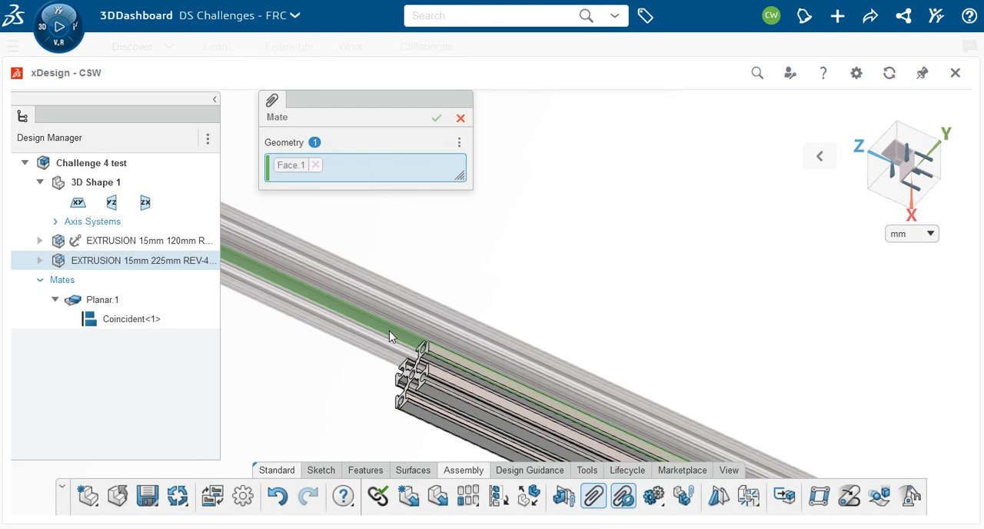
{"action": "left_click", "coordinate": [435, 394]}
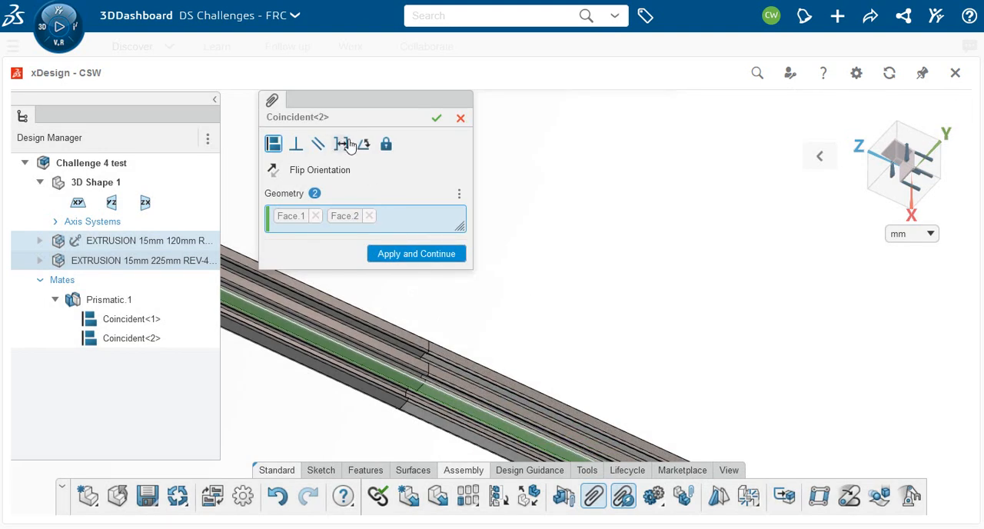
{"action": "left_click", "coordinate": [364, 146]}
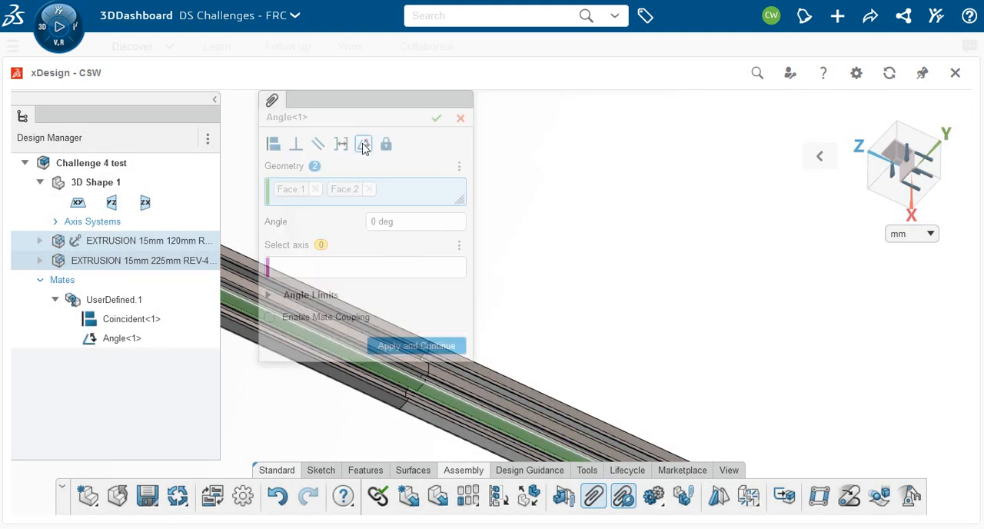
{"action": "left_click_drag", "start_coordinate": [412, 222], "coordinate": [356, 217]}
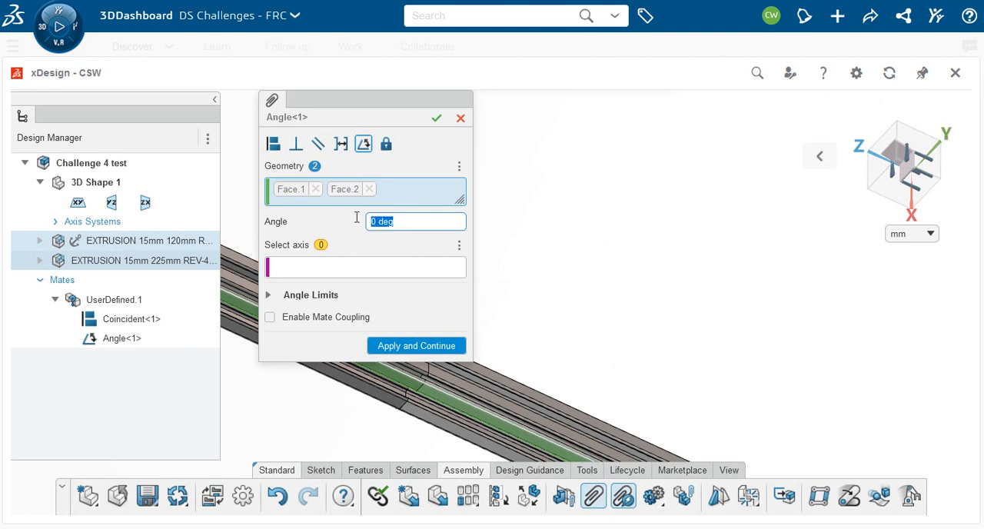
{"action": "type", "text": "45"}
{"action": "key", "text": "Return"}
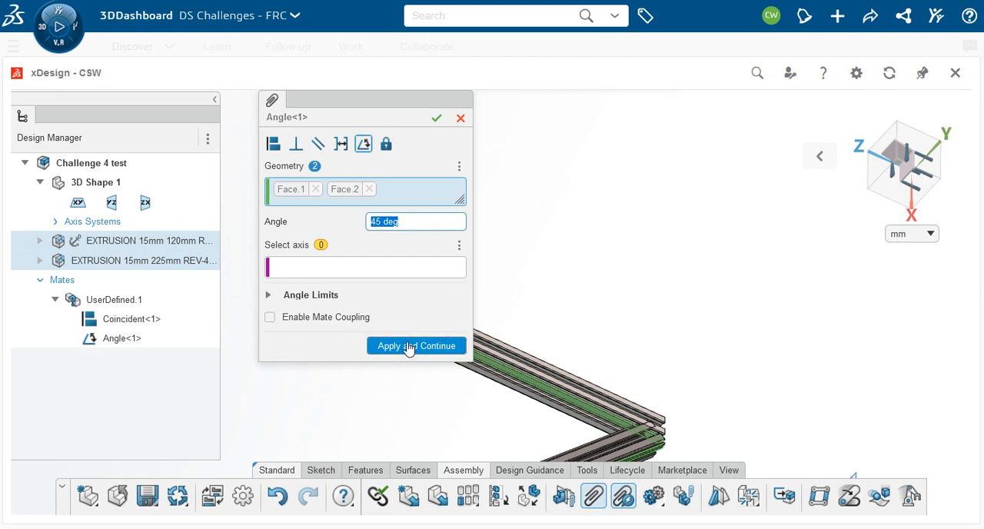
{"action": "left_click", "coordinate": [438, 121]}
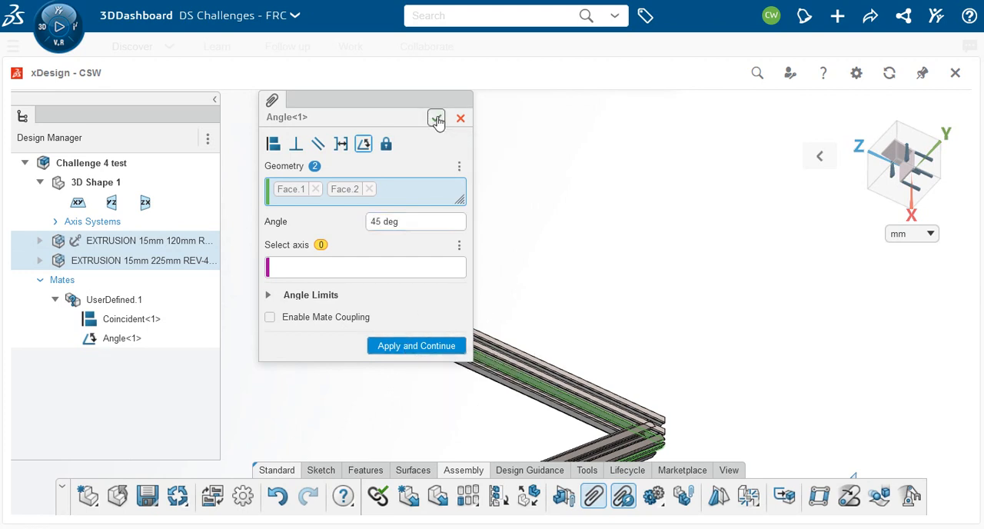
Step: Copy the 225 mm extrusion and paste a second instance of it into the assembly
{"action": "middle_click_drag", "start_coordinate": [655, 402], "coordinate": [666, 233]}
{"action": "scroll", "coordinate": [727, 345], "scroll_direction": "down", "scroll_amount": 3}
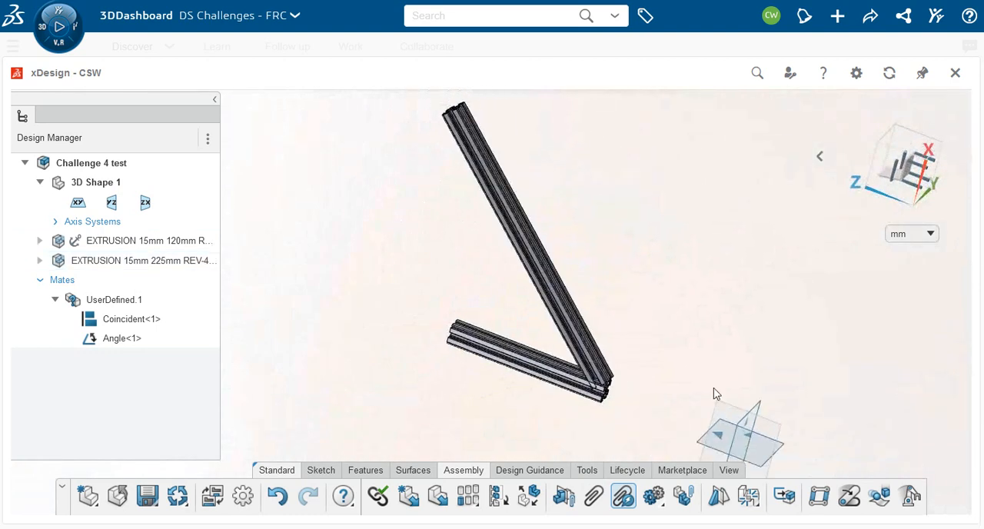
{"action": "middle_click_drag", "start_coordinate": [593, 363], "coordinate": [459, 359]}
{"action": "scroll", "coordinate": [478, 342], "scroll_direction": "up", "scroll_amount": 5}
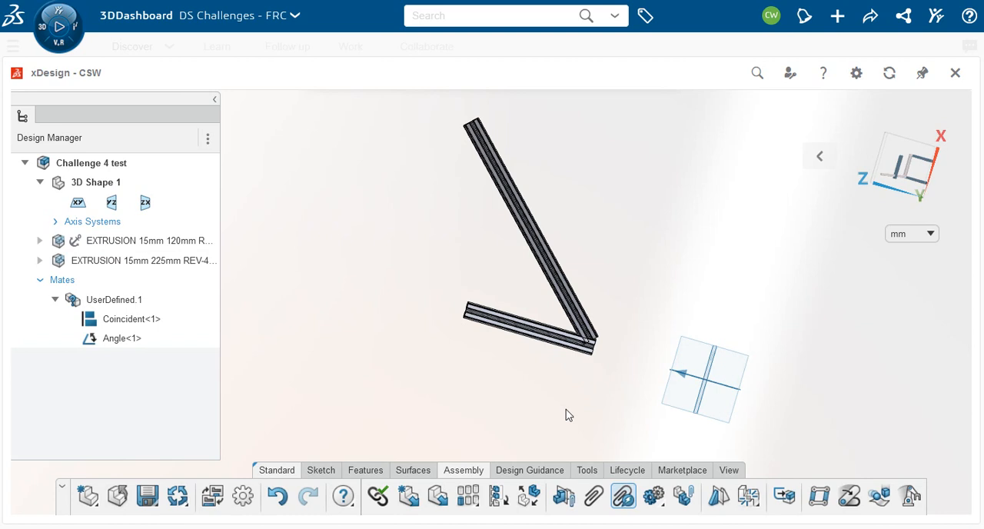
{"action": "middle_click_drag", "start_coordinate": [515, 397], "coordinate": [578, 332]}
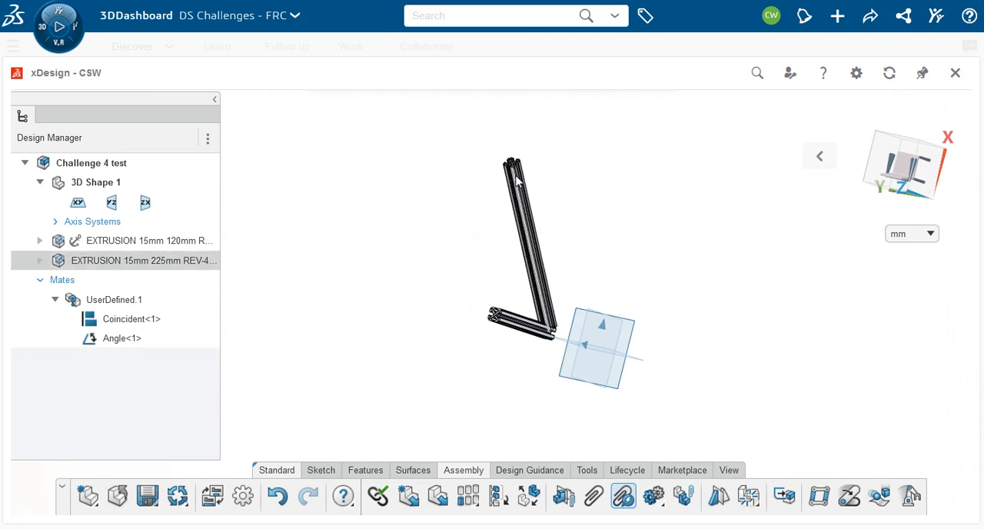
{"action": "left_click", "coordinate": [102, 261]}
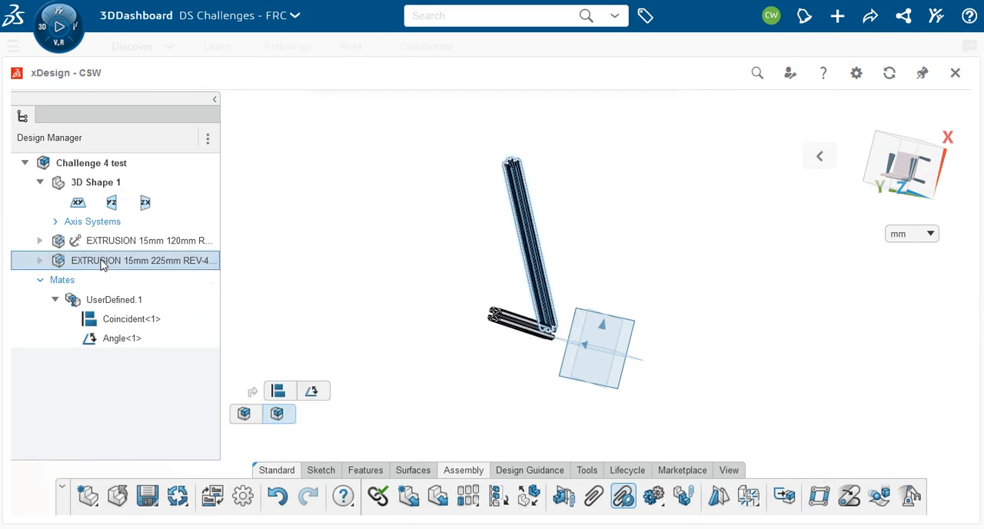
{"action": "left_click", "coordinate": [282, 268]}
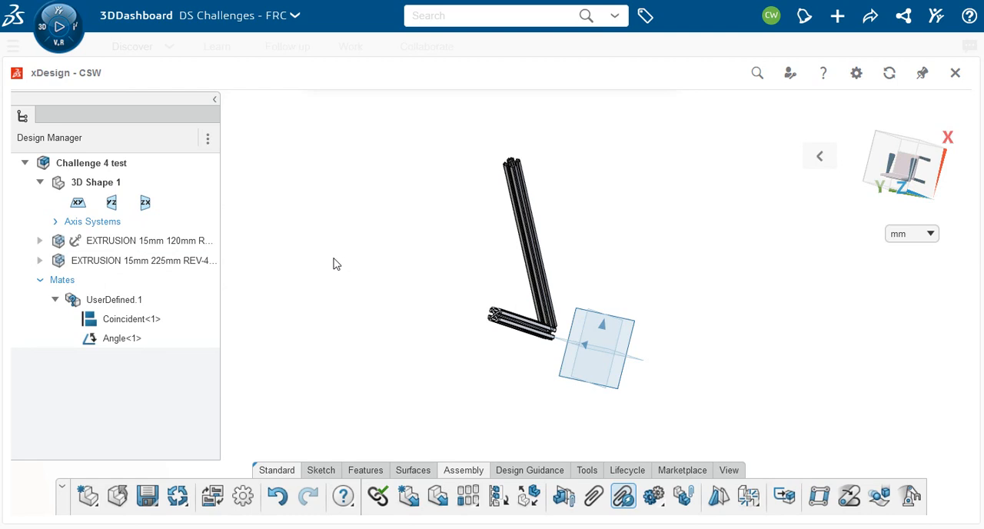
{"action": "key", "text": "ctrl+v"}
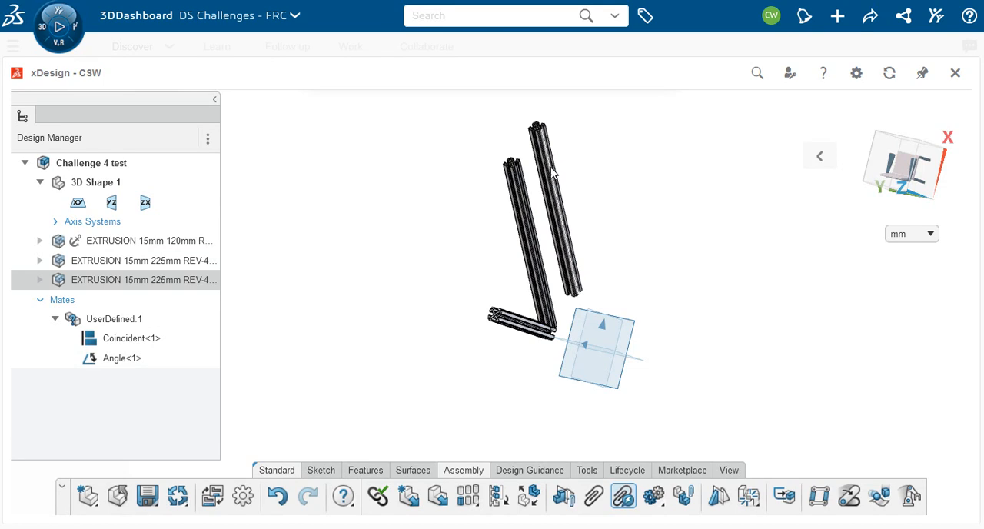
Step: Move the pasted 225 mm extrusion along the Y direction to the opposite side of the original, well clear of it
{"action": "middle_click_drag", "start_coordinate": [628, 250], "coordinate": [694, 274]}
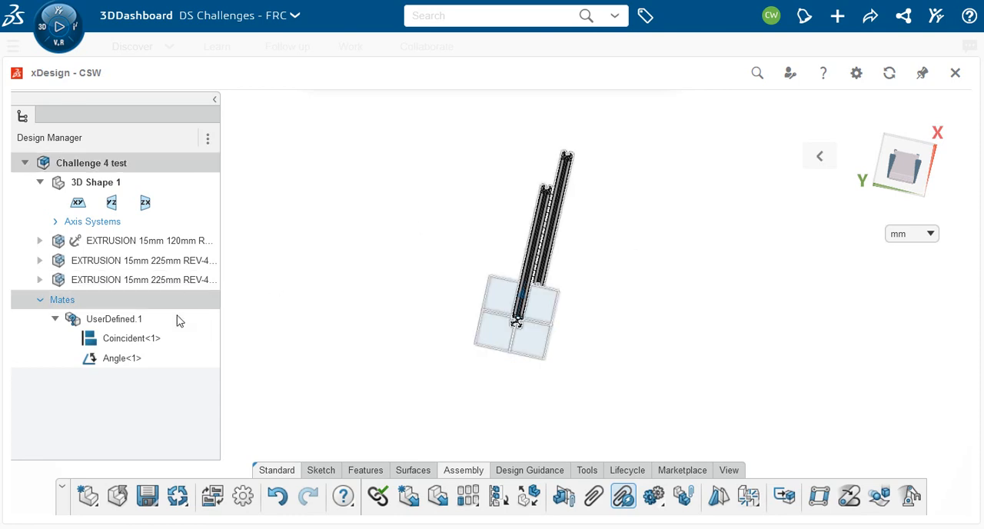
{"action": "left_click", "coordinate": [129, 280]}
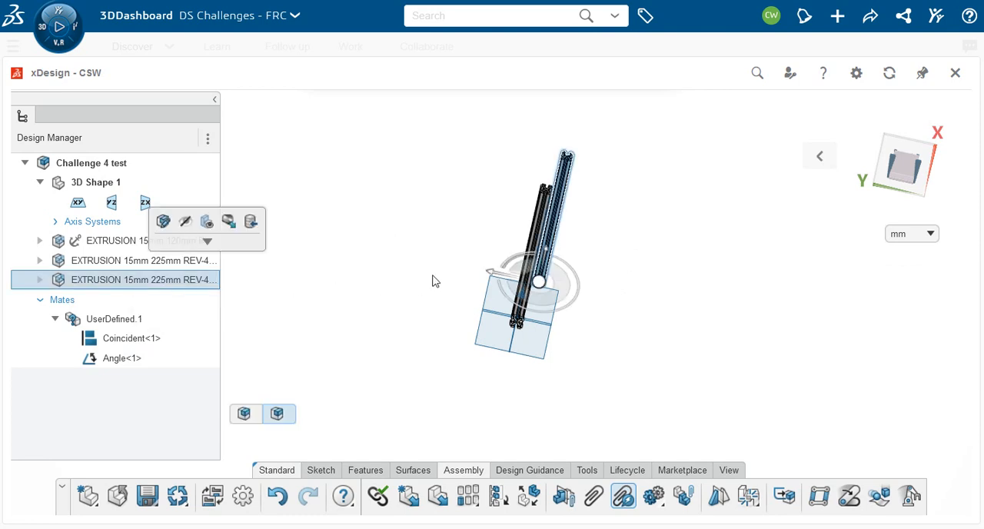
{"action": "left_click_drag", "start_coordinate": [493, 277], "coordinate": [413, 275]}
{"action": "left_click", "coordinate": [399, 345]}
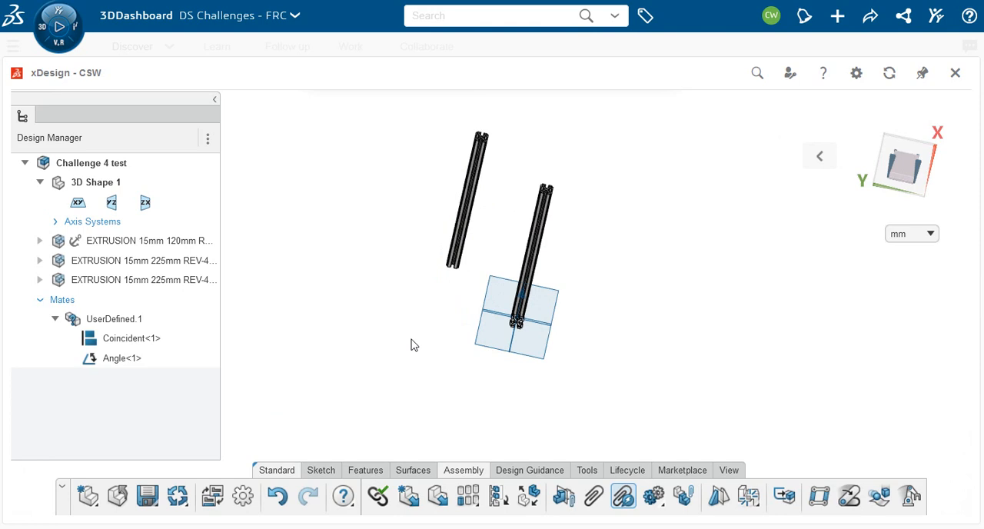
Step: Mate a long face of the copied 225 mm extrusion coincident with the matching long face of the original 225 mm extrusion
{"action": "scroll", "coordinate": [454, 258], "scroll_direction": "up", "scroll_amount": 1}
{"action": "scroll", "coordinate": [554, 129], "scroll_direction": "up", "scroll_amount": 2}
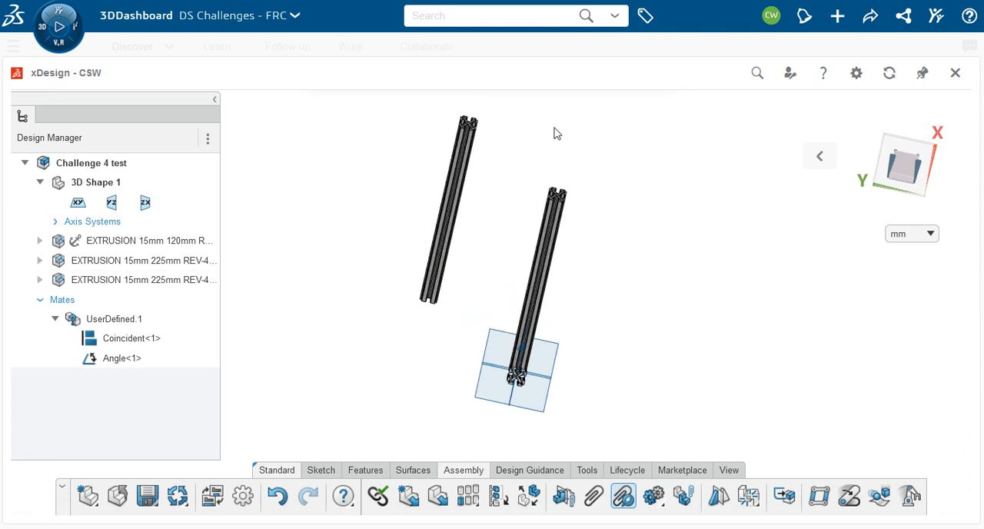
{"action": "scroll", "coordinate": [556, 133], "scroll_direction": "up", "scroll_amount": 2}
{"action": "scroll", "coordinate": [435, 164], "scroll_direction": "up", "scroll_amount": 1}
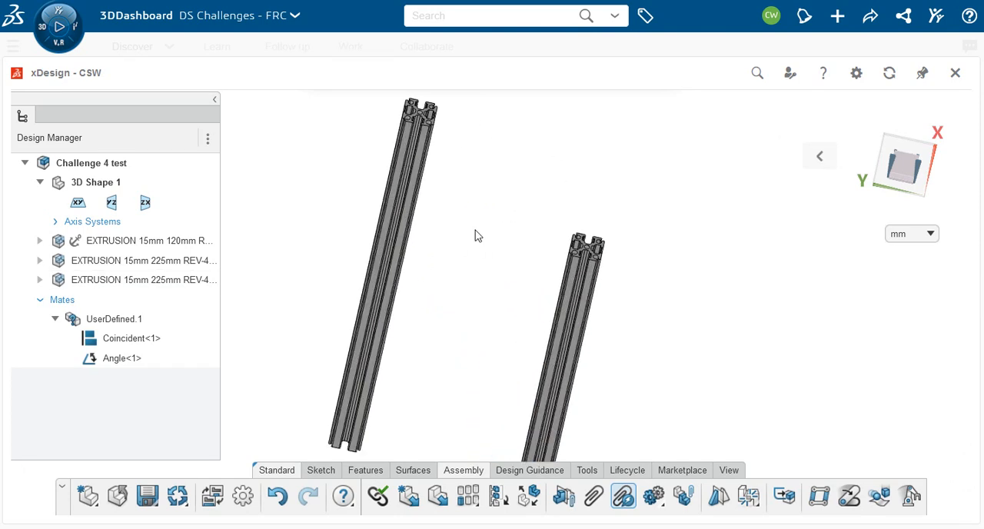
{"action": "left_click", "coordinate": [594, 498]}
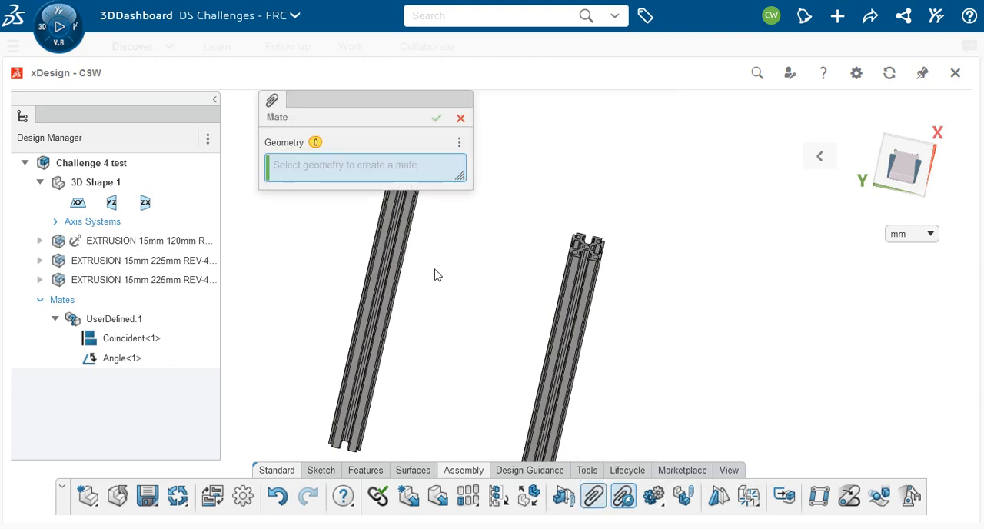
{"action": "scroll", "coordinate": [419, 243], "scroll_direction": "up", "scroll_amount": 2}
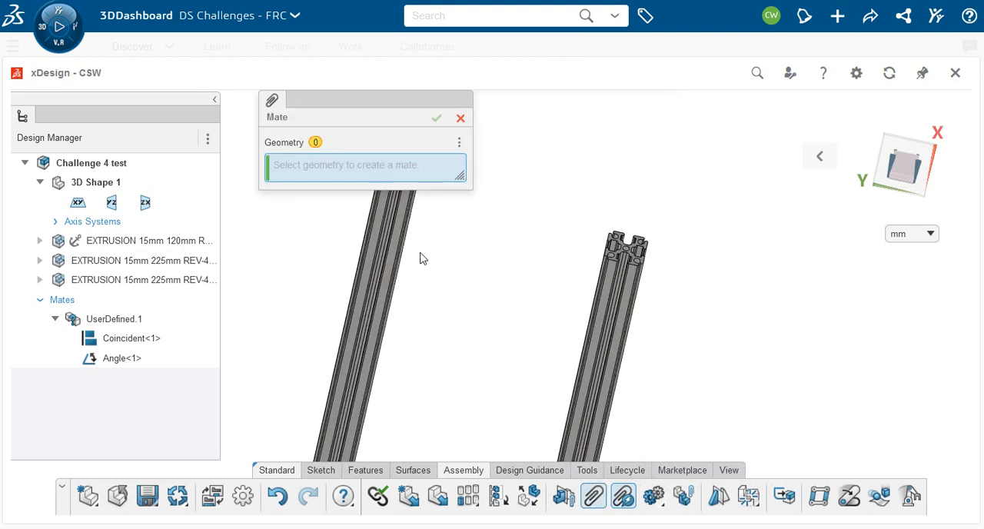
{"action": "left_click", "coordinate": [382, 271]}
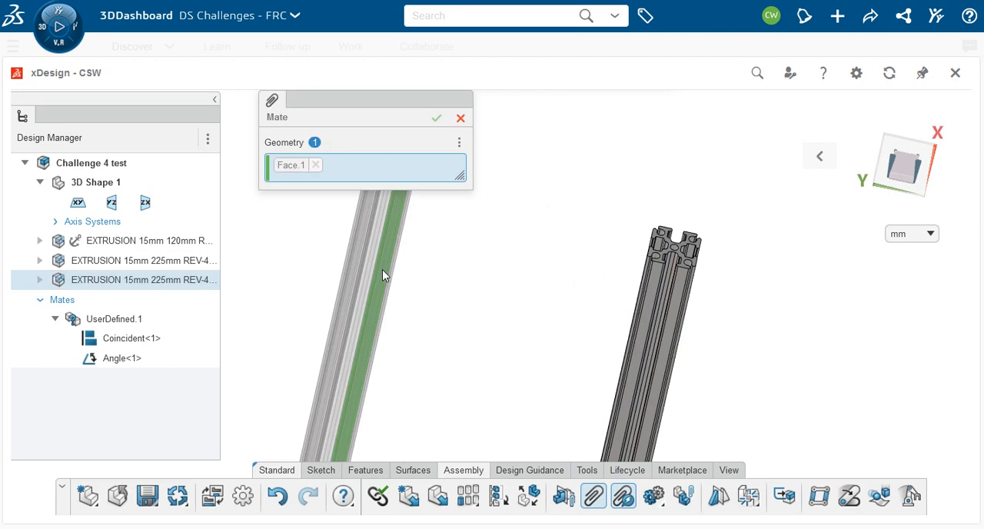
{"action": "left_click", "coordinate": [650, 292]}
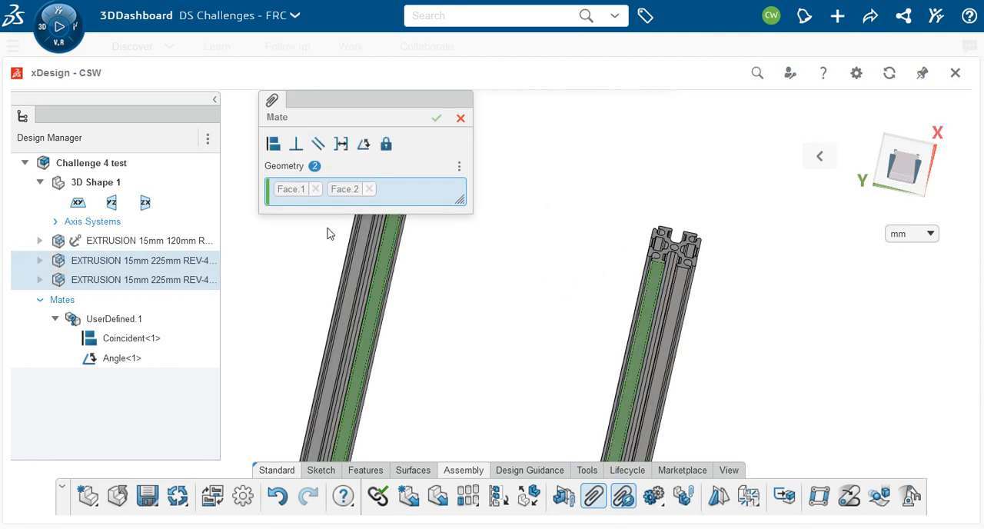
{"action": "left_click", "coordinate": [273, 144]}
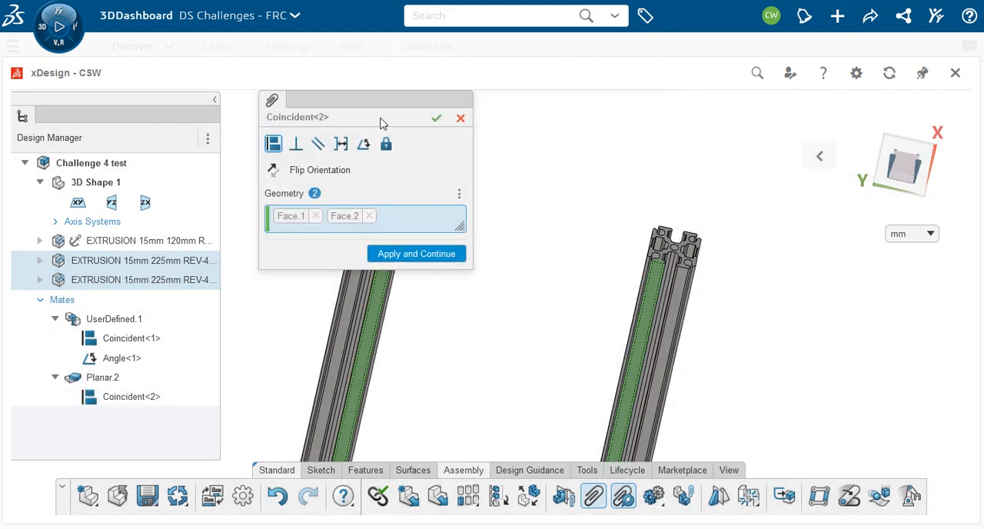
{"action": "left_click_drag", "start_coordinate": [377, 100], "coordinate": [944, 121]}
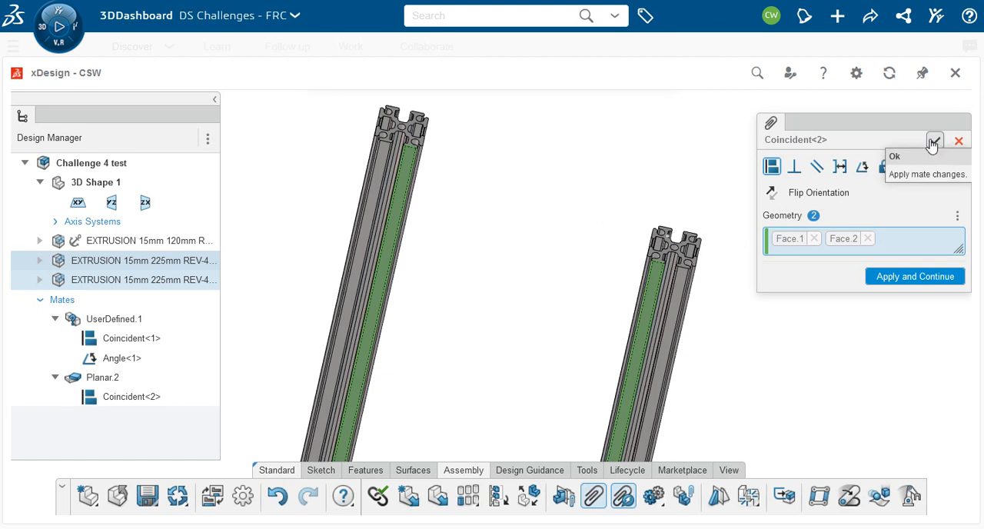
{"action": "left_click", "coordinate": [914, 278]}
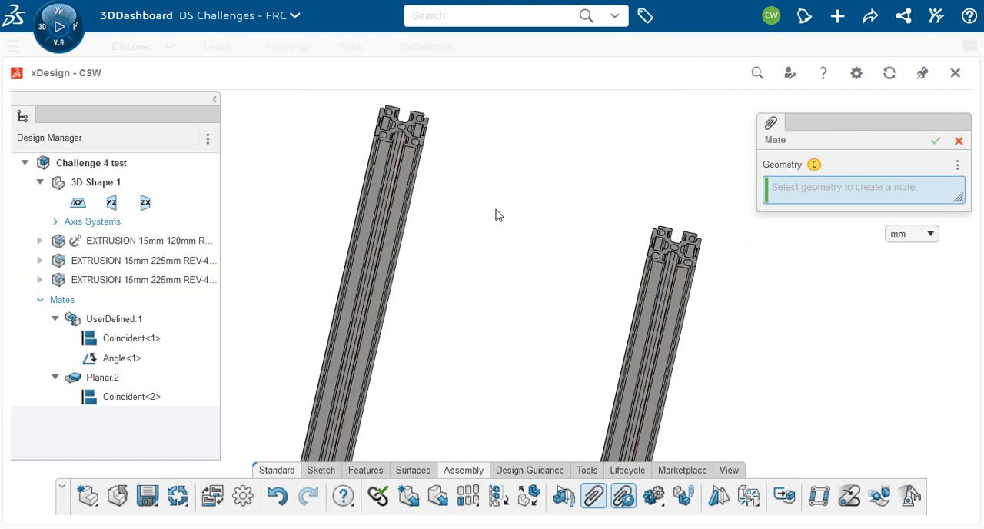
Step: Add a coincident mate between the upper end faces of the two 225 mm extrusions
{"action": "scroll", "coordinate": [472, 193], "scroll_direction": "up", "scroll_amount": 2}
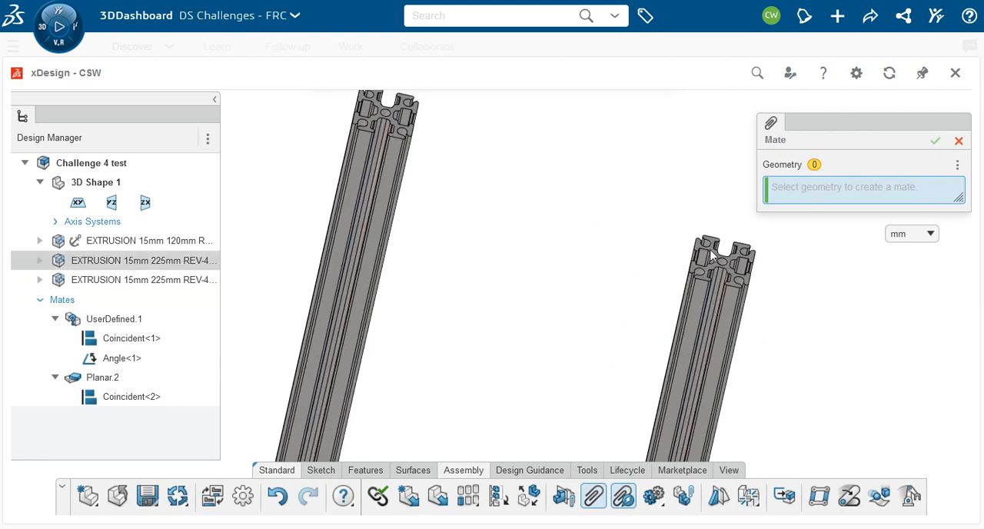
{"action": "scroll", "coordinate": [709, 255], "scroll_direction": "up", "scroll_amount": 2}
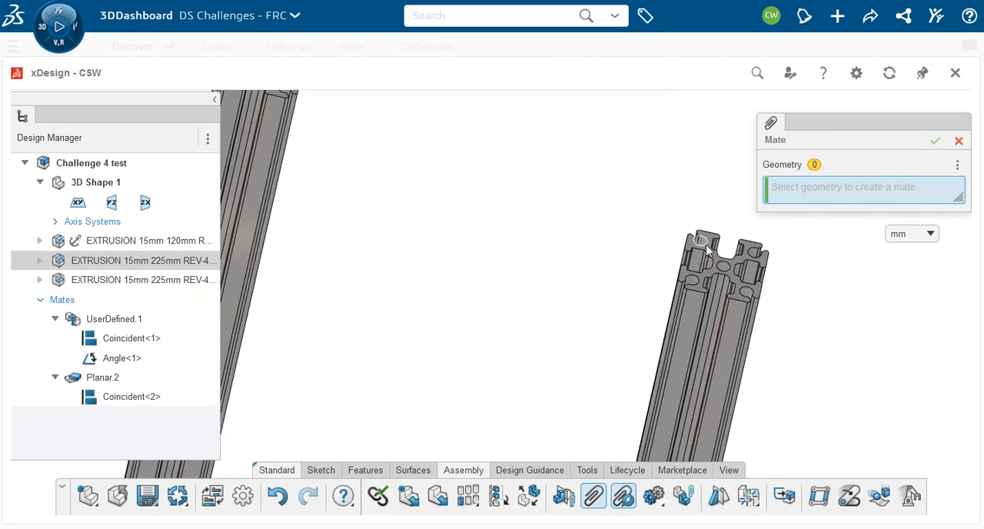
{"action": "scroll", "coordinate": [708, 254], "scroll_direction": "up", "scroll_amount": 1}
{"action": "left_click", "coordinate": [711, 262]}
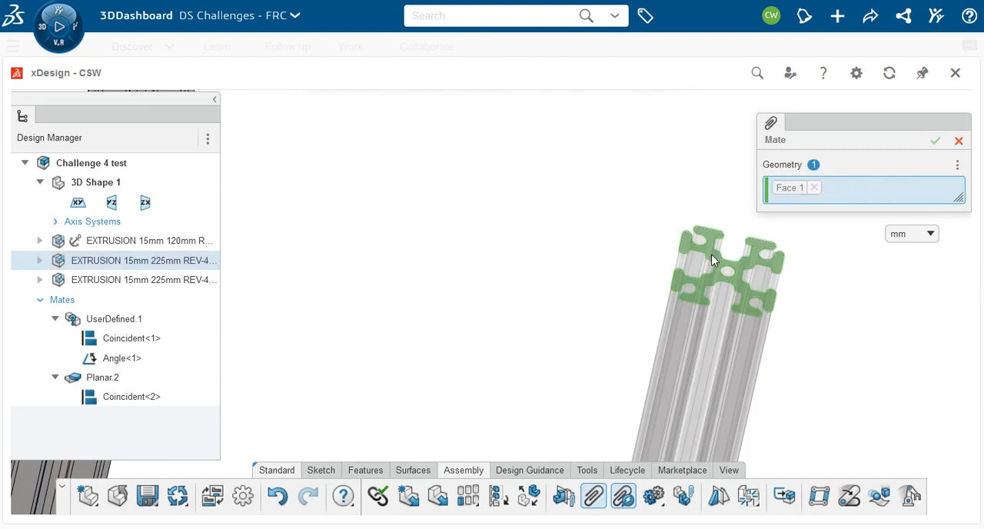
{"action": "scroll", "coordinate": [528, 258], "scroll_direction": "down", "scroll_amount": 1}
{"action": "scroll", "coordinate": [529, 258], "scroll_direction": "down", "scroll_amount": 1}
{"action": "scroll", "coordinate": [261, 178], "scroll_direction": "down", "scroll_amount": 3}
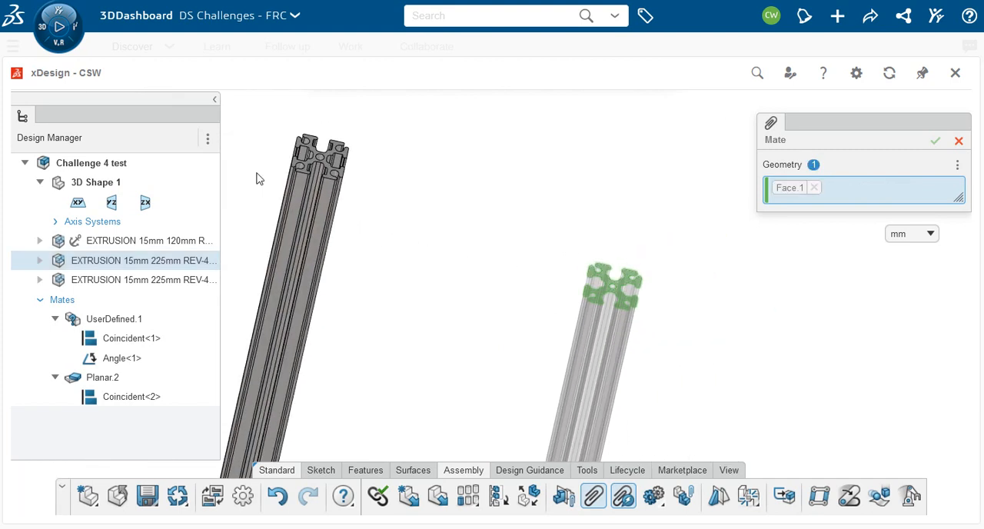
{"action": "scroll", "coordinate": [277, 133], "scroll_direction": "up", "scroll_amount": 1}
{"action": "scroll", "coordinate": [392, 169], "scroll_direction": "up", "scroll_amount": 1}
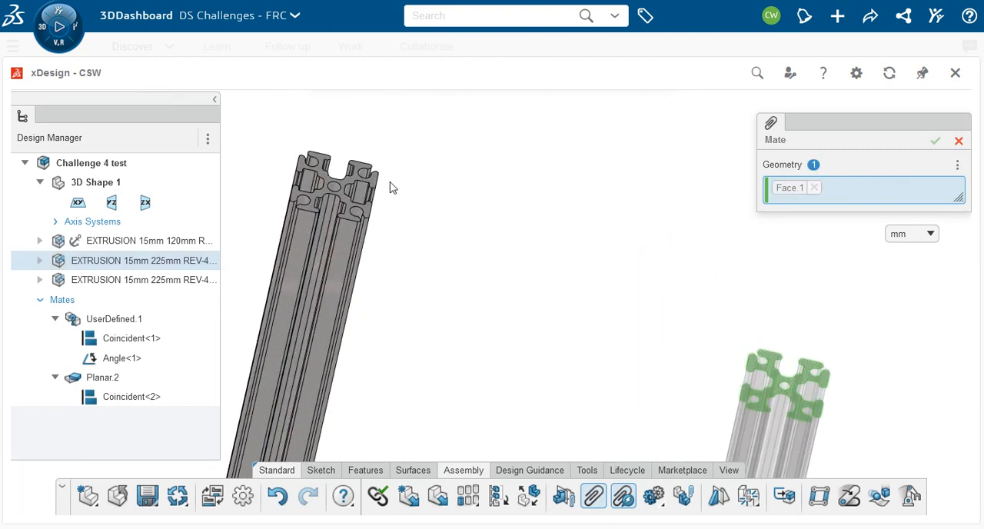
{"action": "scroll", "coordinate": [392, 187], "scroll_direction": "up", "scroll_amount": 1}
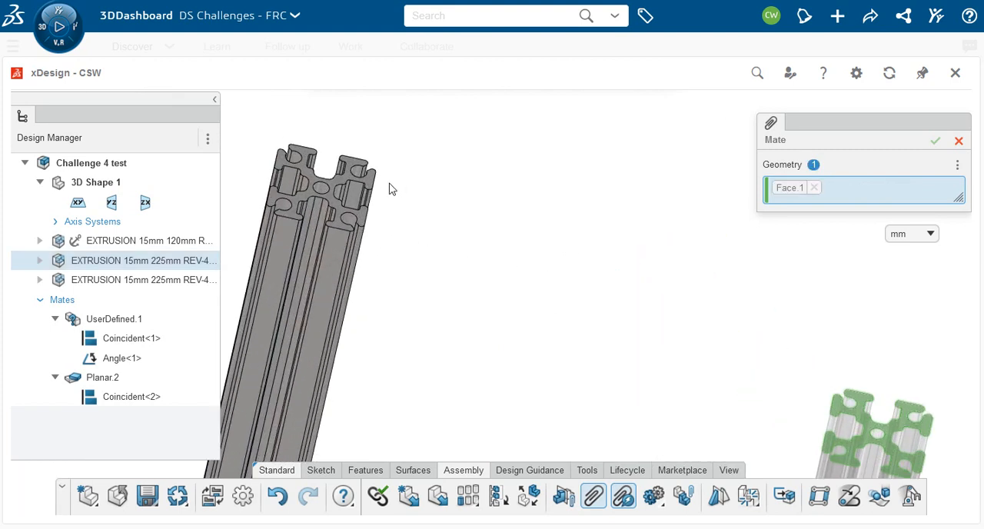
{"action": "left_click", "coordinate": [342, 184]}
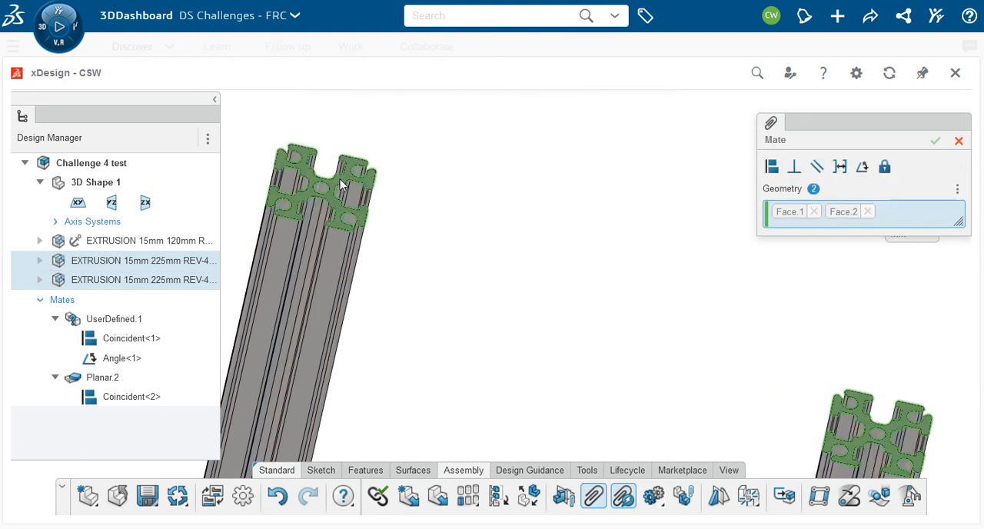
{"action": "left_click", "coordinate": [771, 167]}
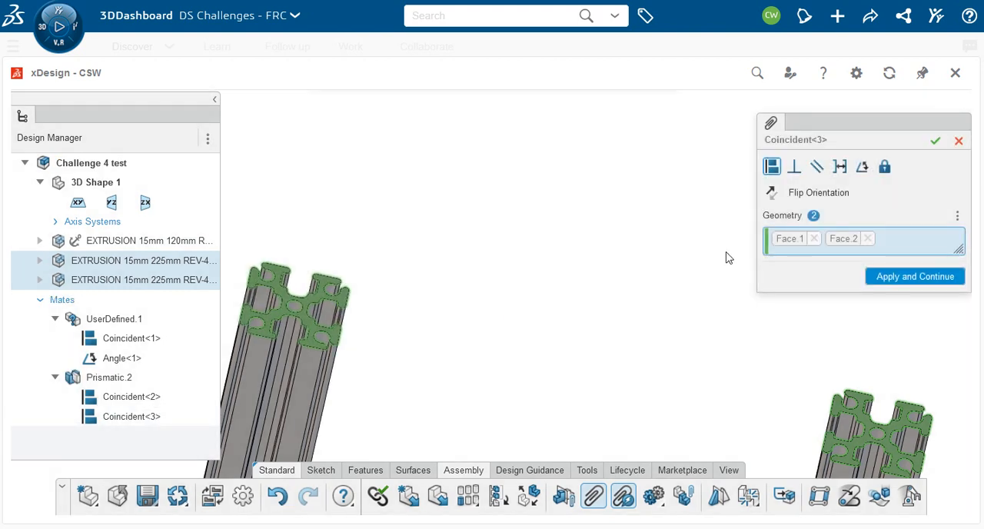
{"action": "left_click", "coordinate": [935, 141]}
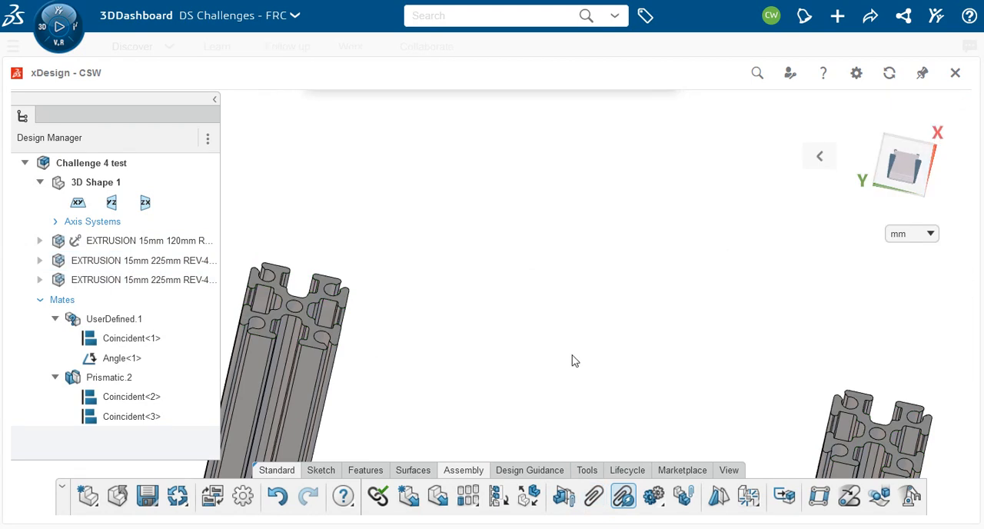
Step: Examine from the side and at an angle how the two 225 mm extrusions align with each other and the 120 mm extrusion
{"action": "scroll", "coordinate": [562, 361], "scroll_direction": "down", "scroll_amount": 7}
{"action": "middle_click_drag", "start_coordinate": [562, 366], "coordinate": [378, 324]}
{"action": "scroll", "coordinate": [469, 357], "scroll_direction": "down", "scroll_amount": 8}
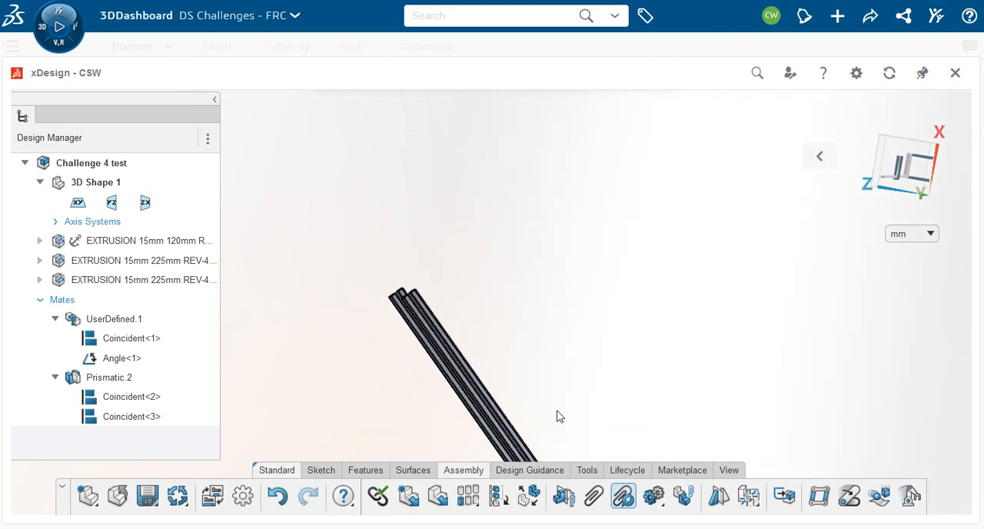
{"action": "middle_click_drag", "start_coordinate": [566, 423], "coordinate": [600, 391]}
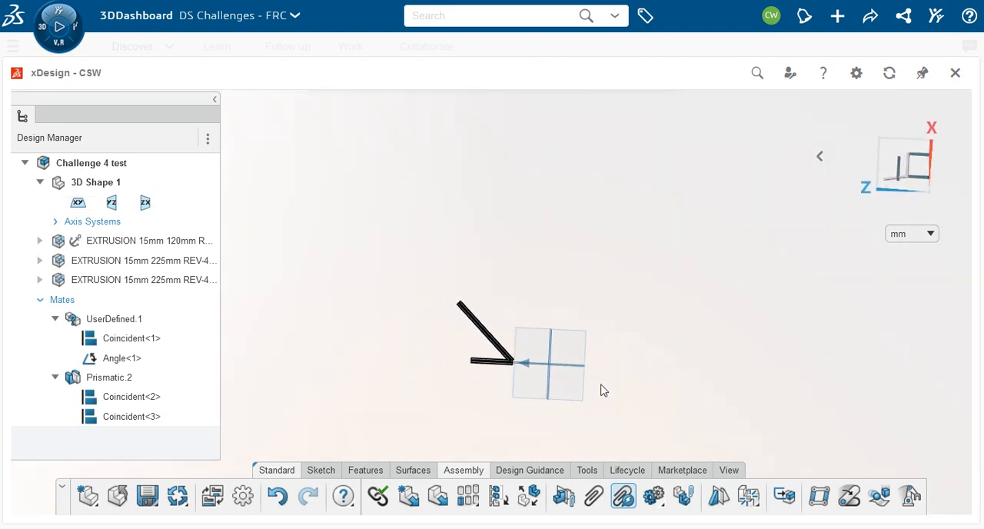
{"action": "scroll", "coordinate": [497, 368], "scroll_direction": "up", "scroll_amount": 3}
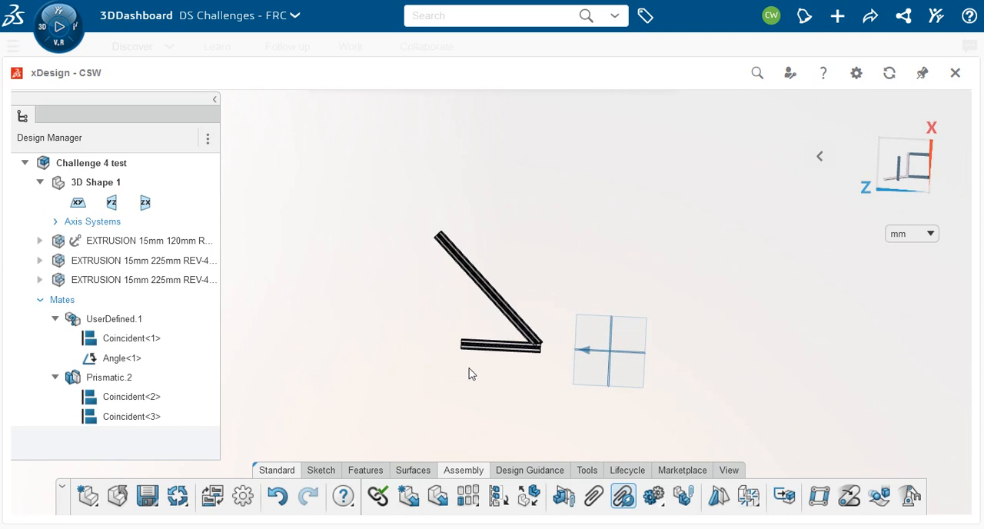
{"action": "middle_click_drag", "start_coordinate": [413, 370], "coordinate": [432, 383]}
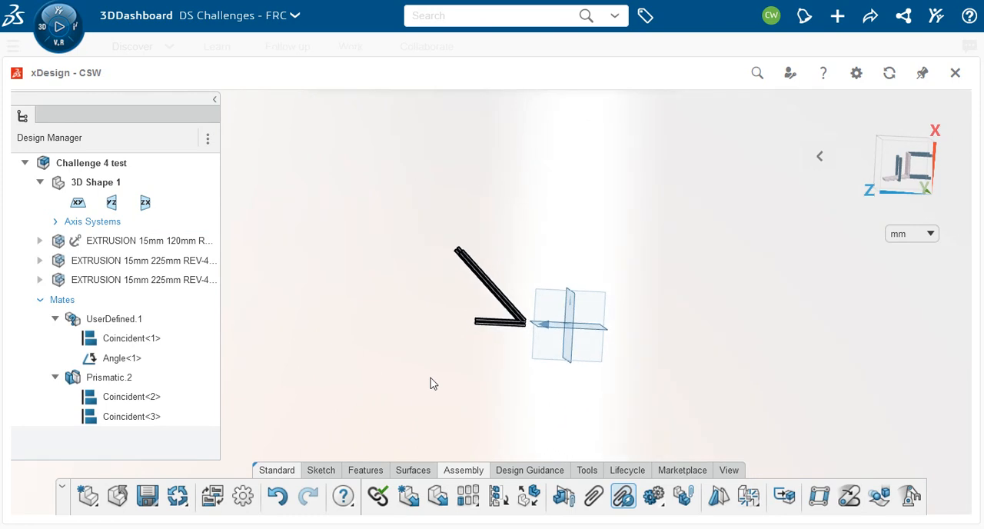
{"action": "scroll", "coordinate": [446, 360], "scroll_direction": "up", "scroll_amount": 4}
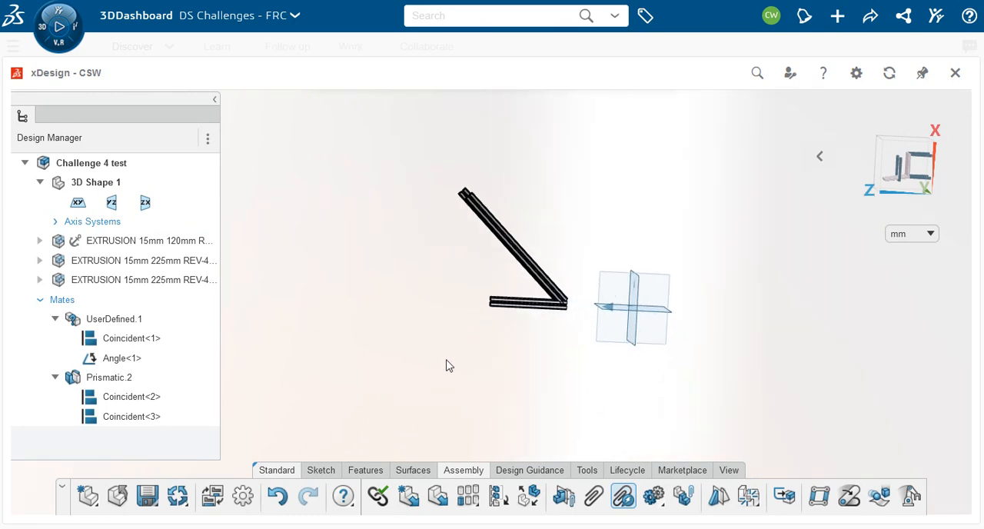